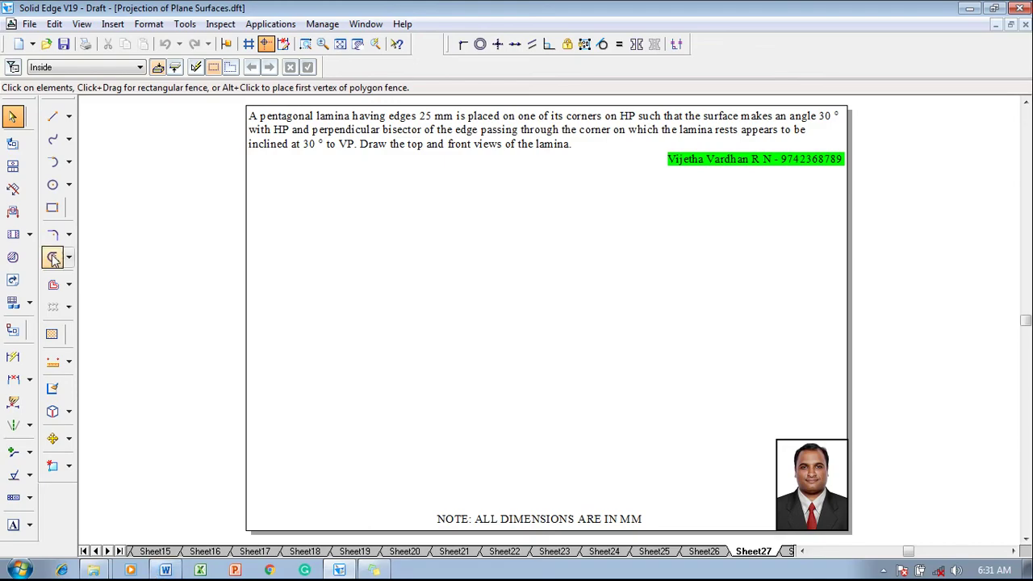
Draw a horizontal XY reference line at 0.13 mm line width.
left_click(52, 118)
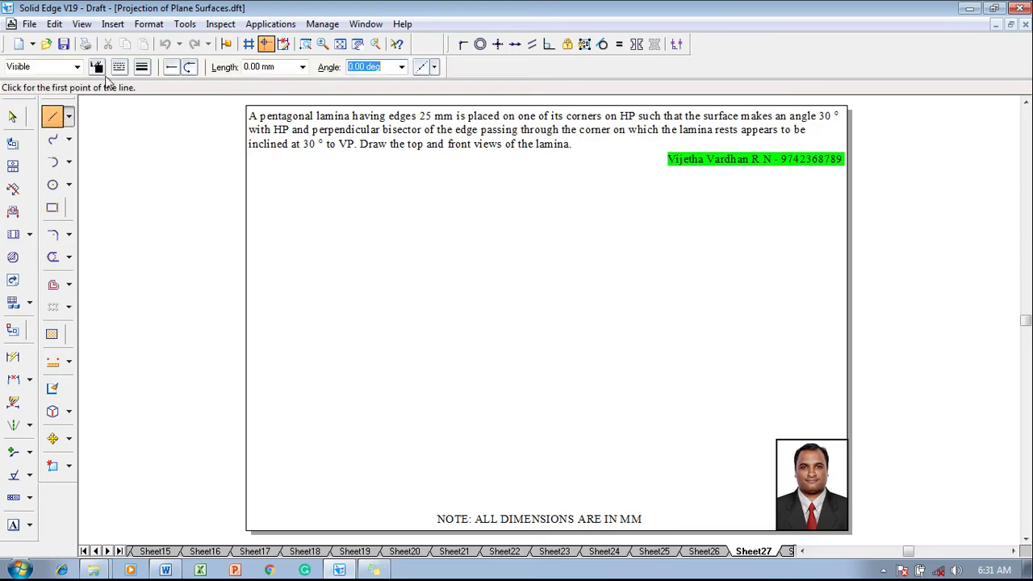
left_click(142, 68)
left_click(157, 84)
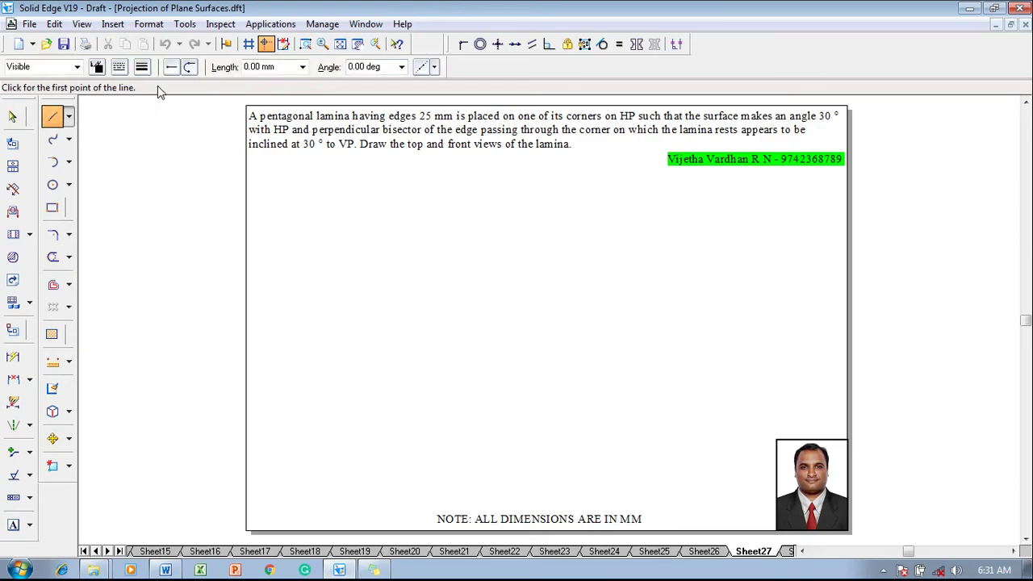
left_click(274, 305)
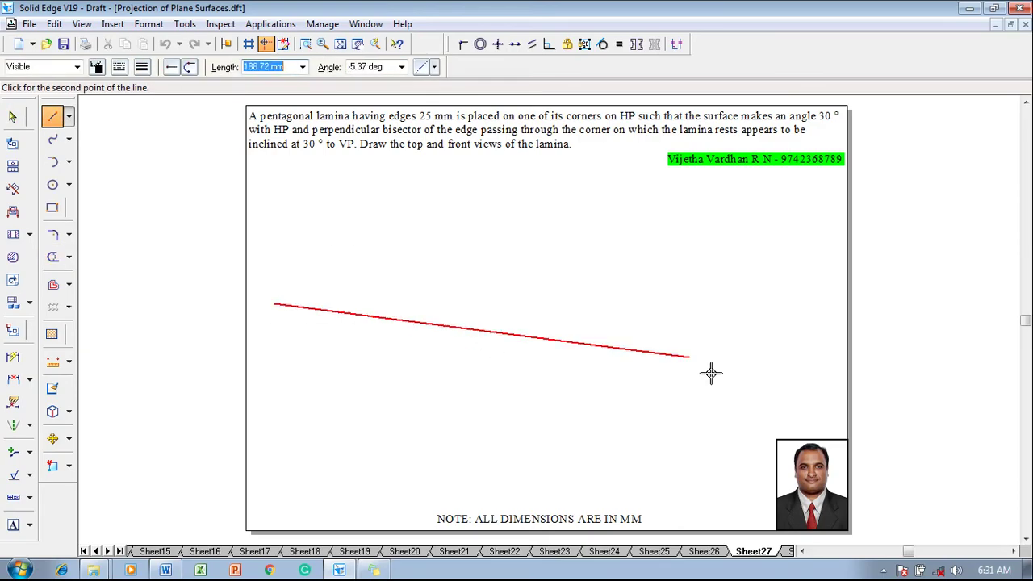
left_click(814, 303)
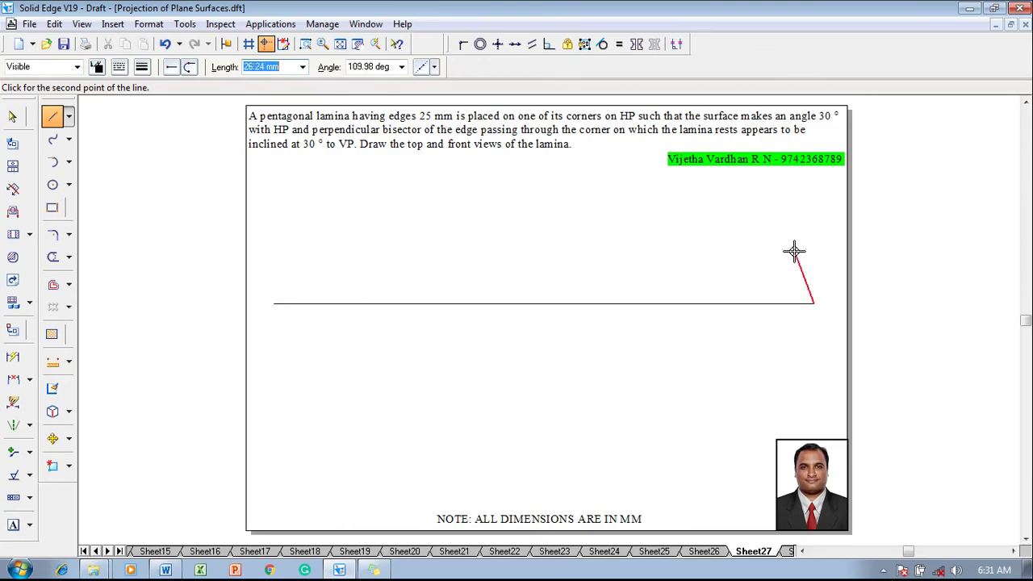
Label the reference line X and Y at its ends, with VP above and HP below.
left_click(12, 525)
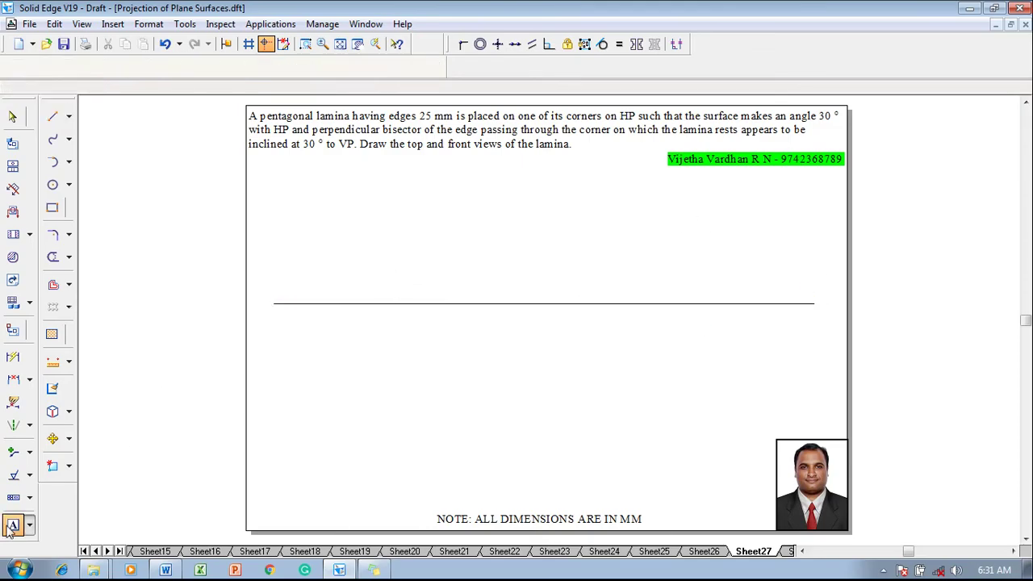
left_click(262, 296)
type("X")
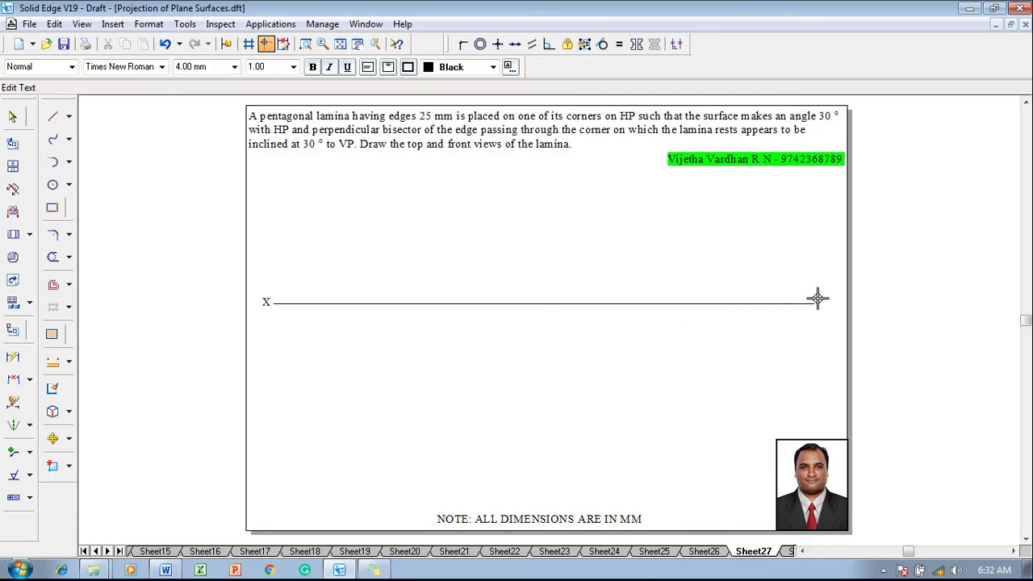
type("Y")
left_click(279, 288)
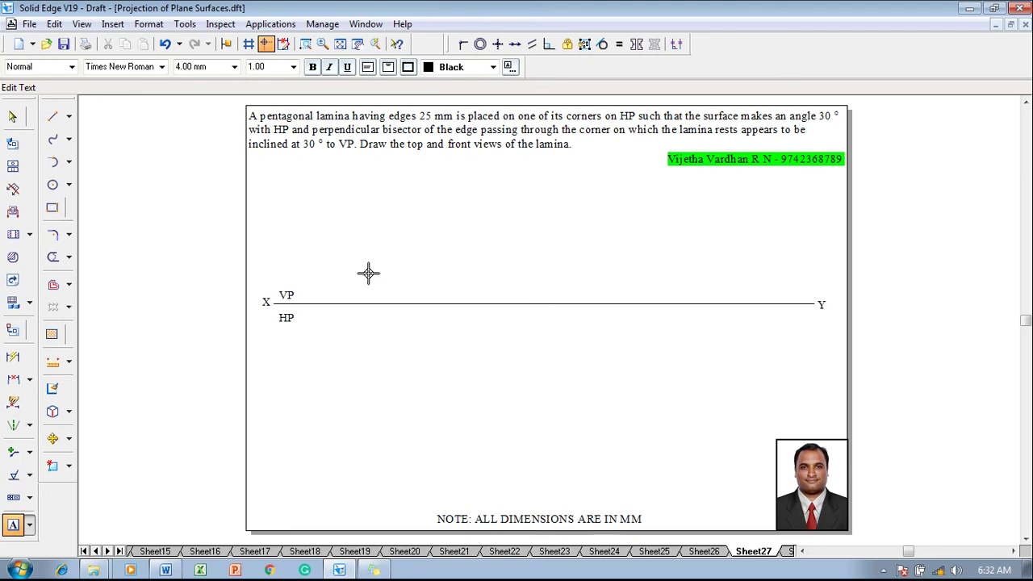
key("Escape")
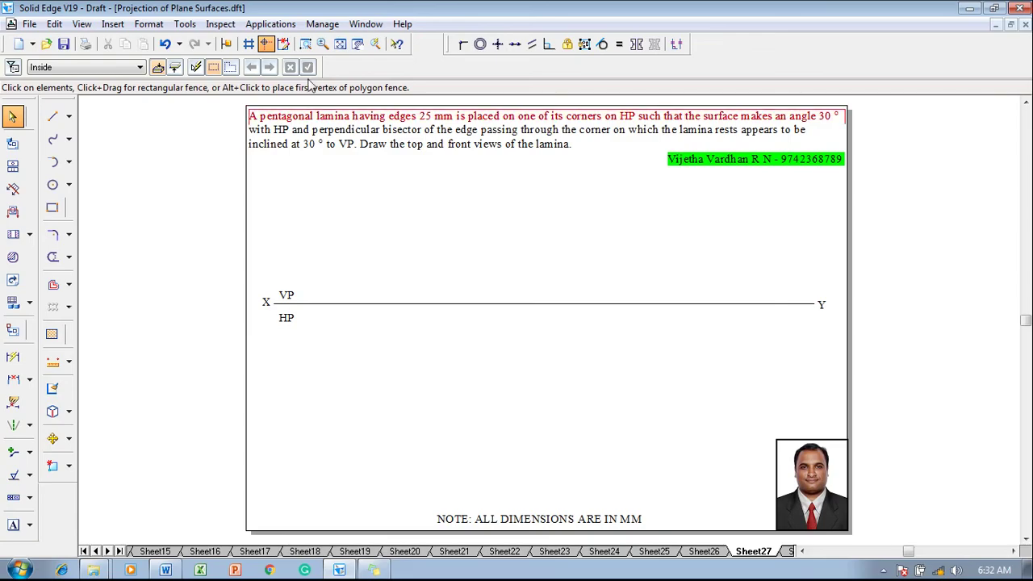
Run the nSidePolygon macro from the bin folder.
left_click(286, 25)
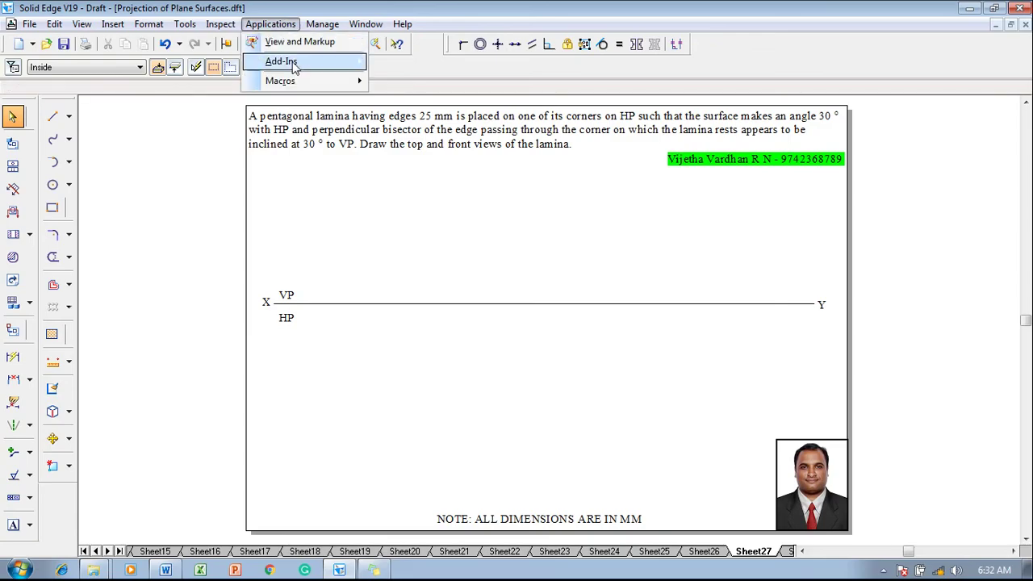
mouse_move(300, 86)
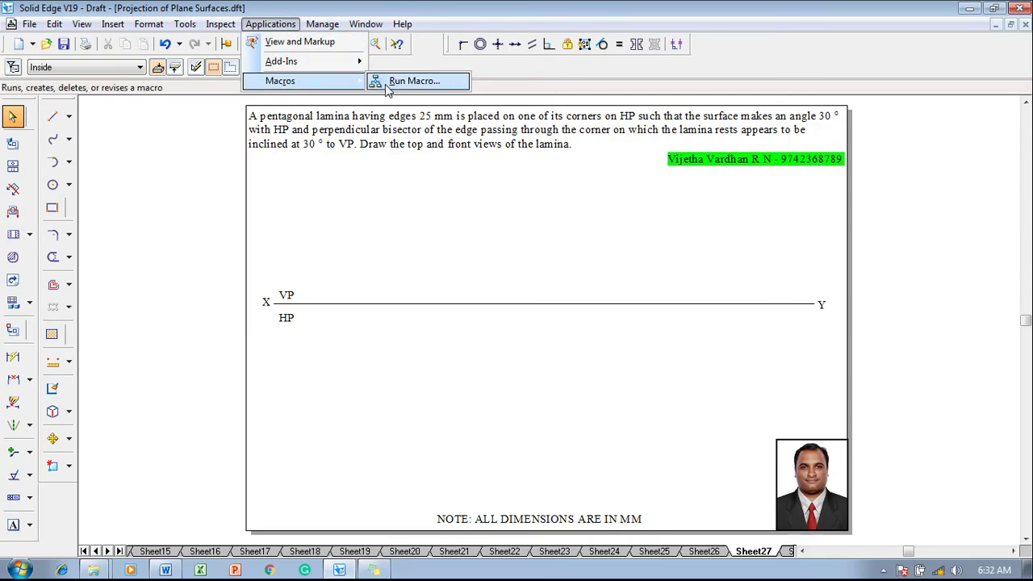
left_click(385, 81)
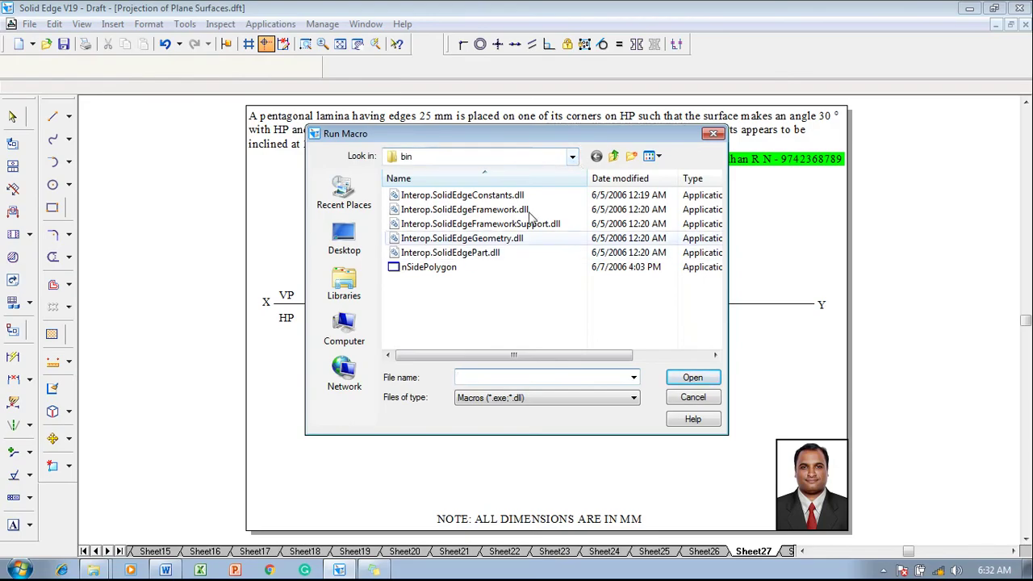
left_click(573, 158)
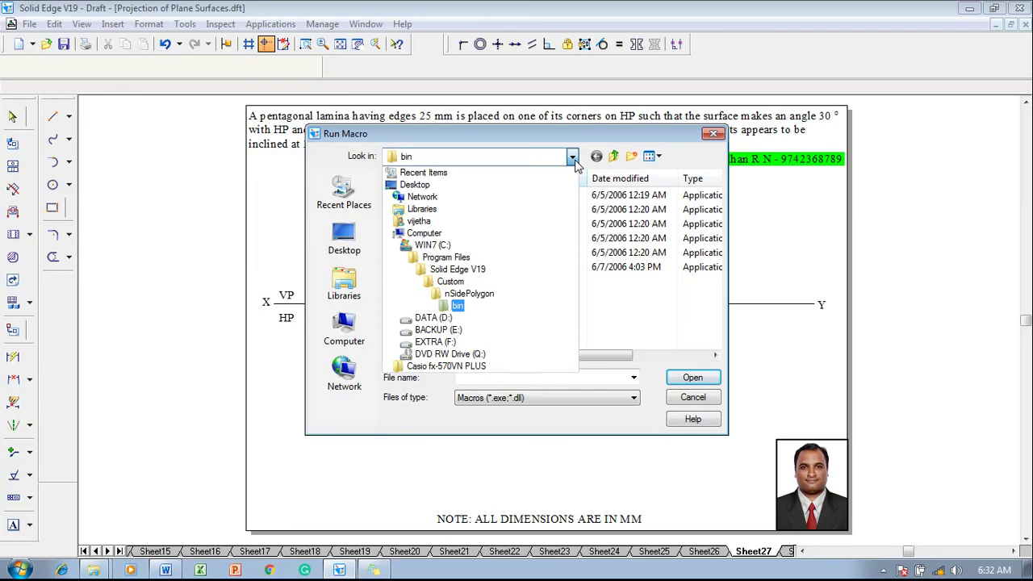
left_click(588, 318)
left_click(520, 270)
left_click(693, 377)
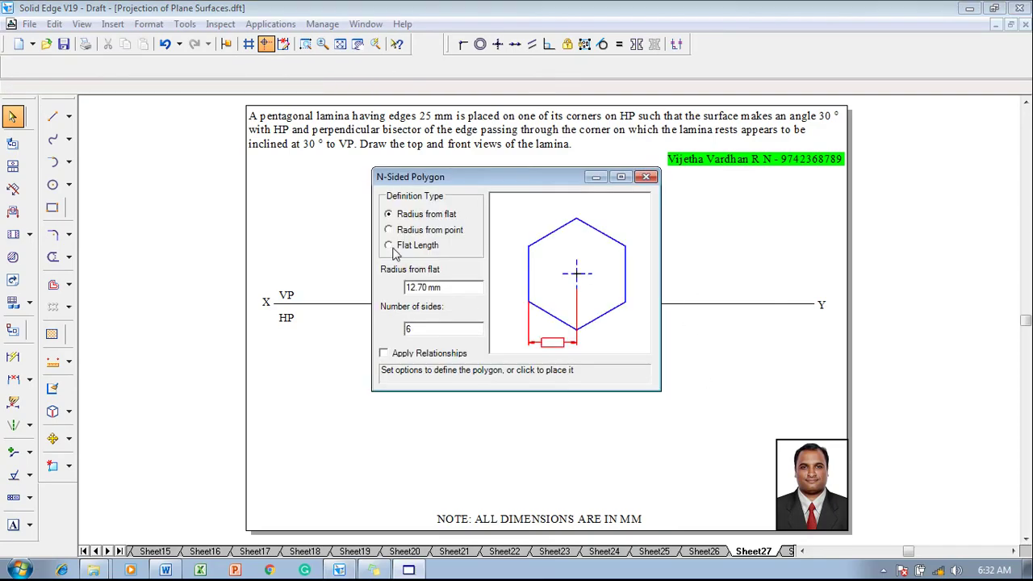
Define the polygon by flat length, 25 mm, with 5 sides.
left_click(389, 246)
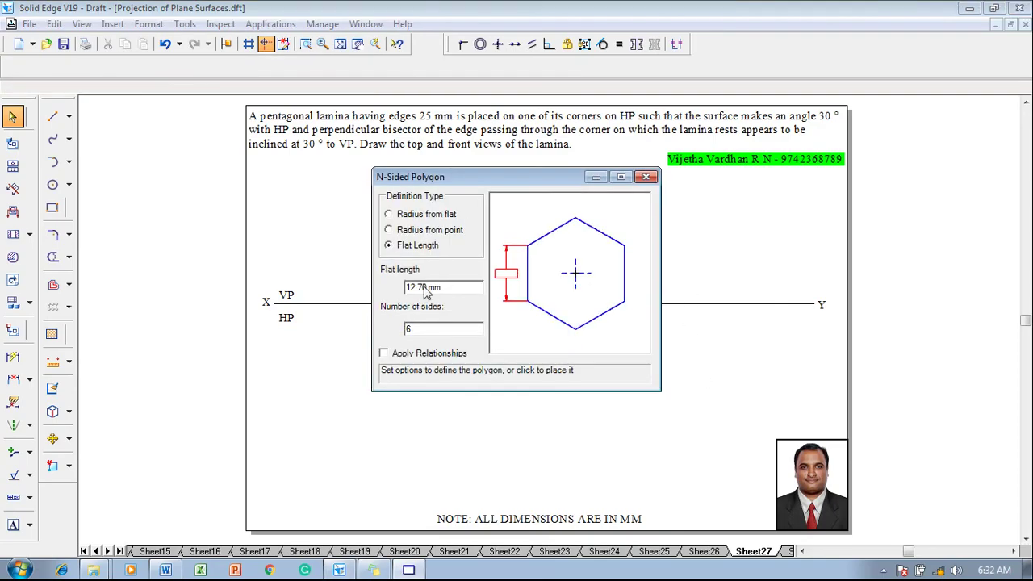
left_click_drag(427, 291, 393, 296)
type("2")
left_click_drag(412, 331, 403, 336)
Place the pentagon below the XY line and thicken its outline to 0.50 mm.
left_click(419, 419)
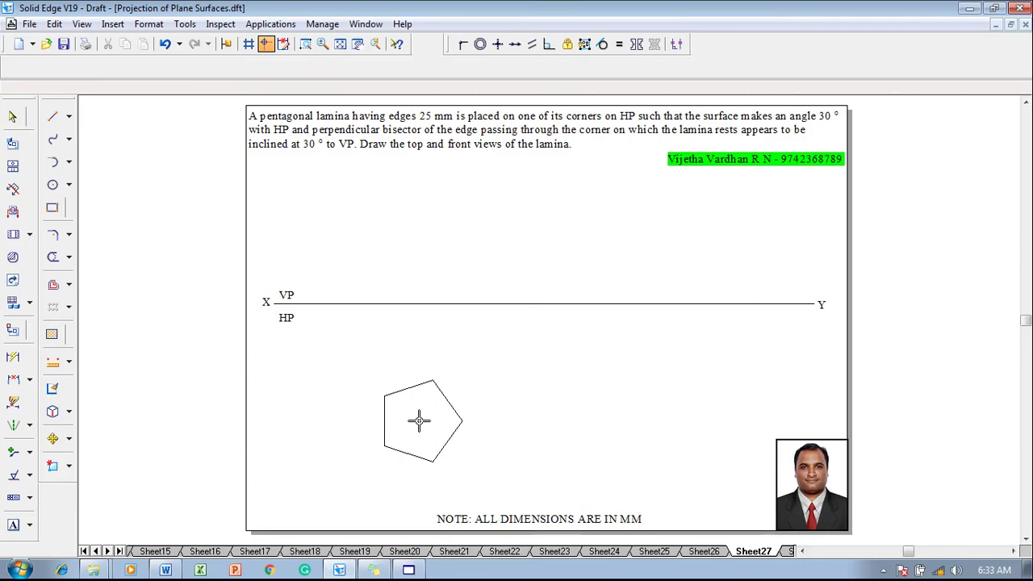
key("Escape")
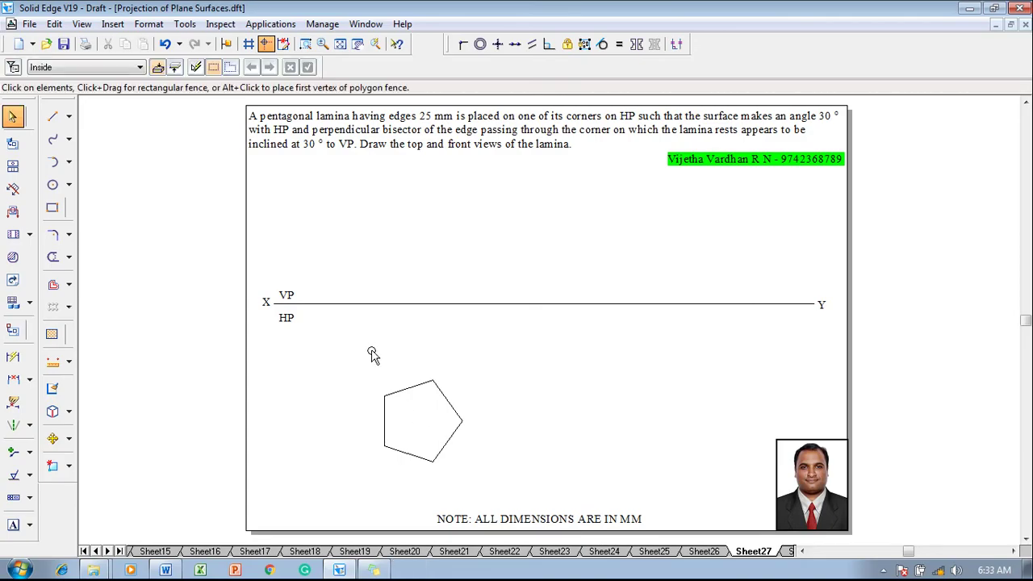
left_click_drag(372, 353, 478, 483)
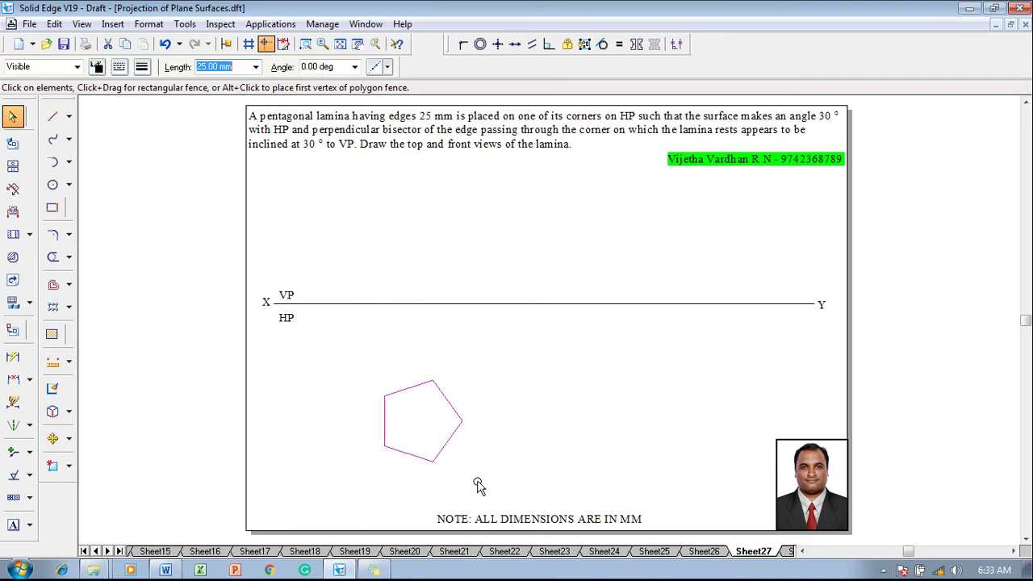
left_click(142, 67)
left_click(157, 125)
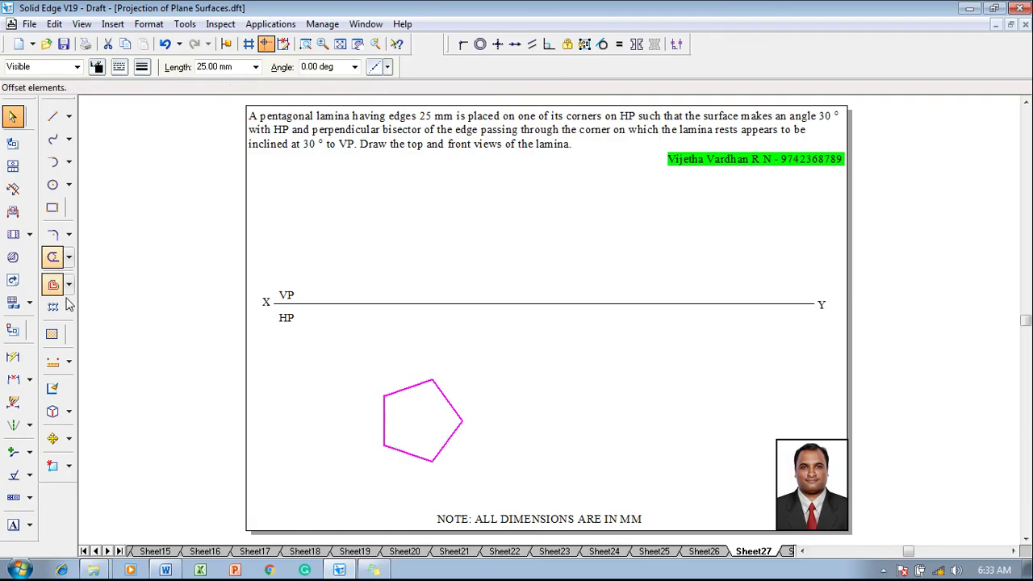
Rotate the pentagon about its right corner, then move it up just below XY.
left_click(70, 439)
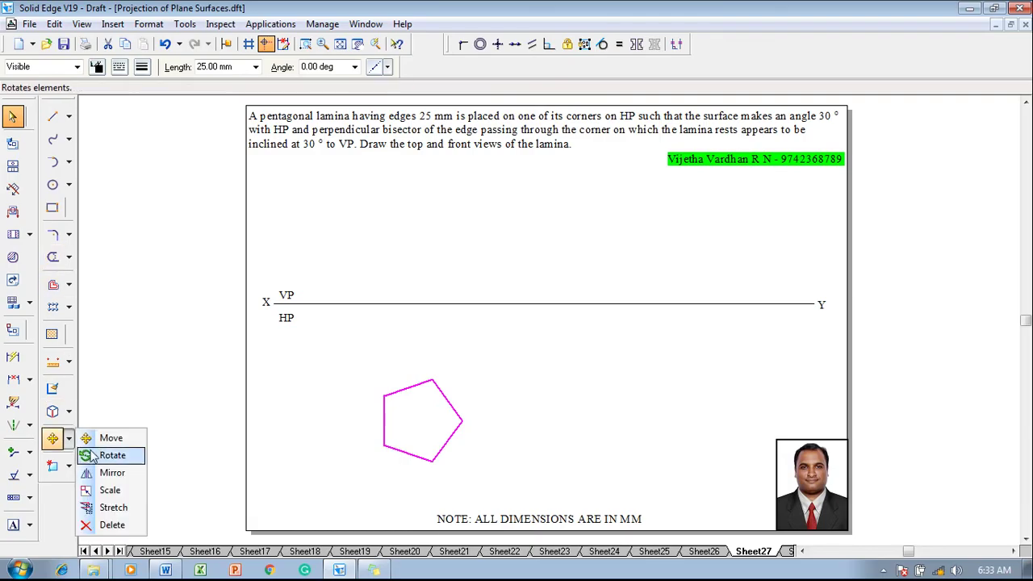
left_click(91, 455)
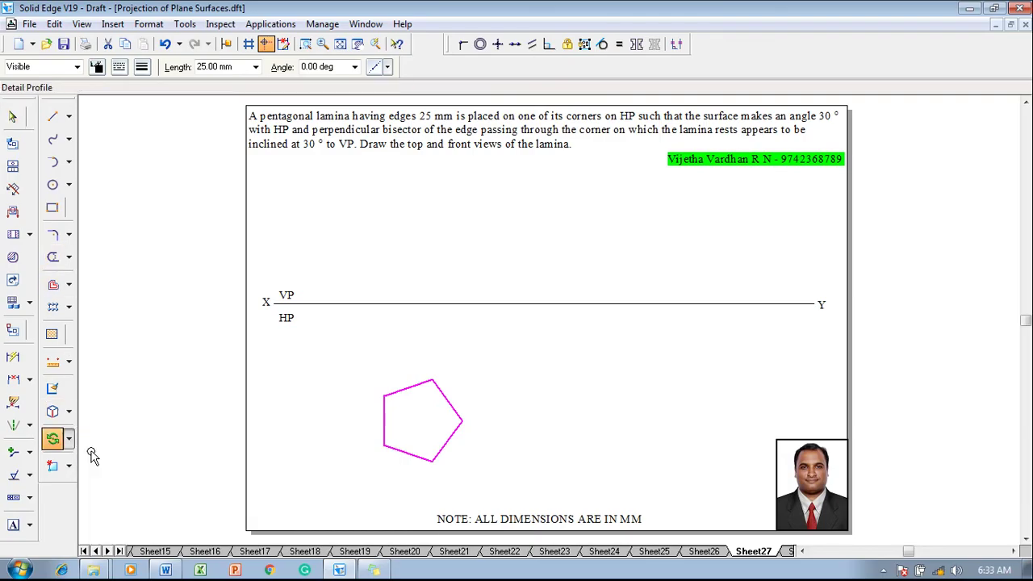
left_click(461, 420)
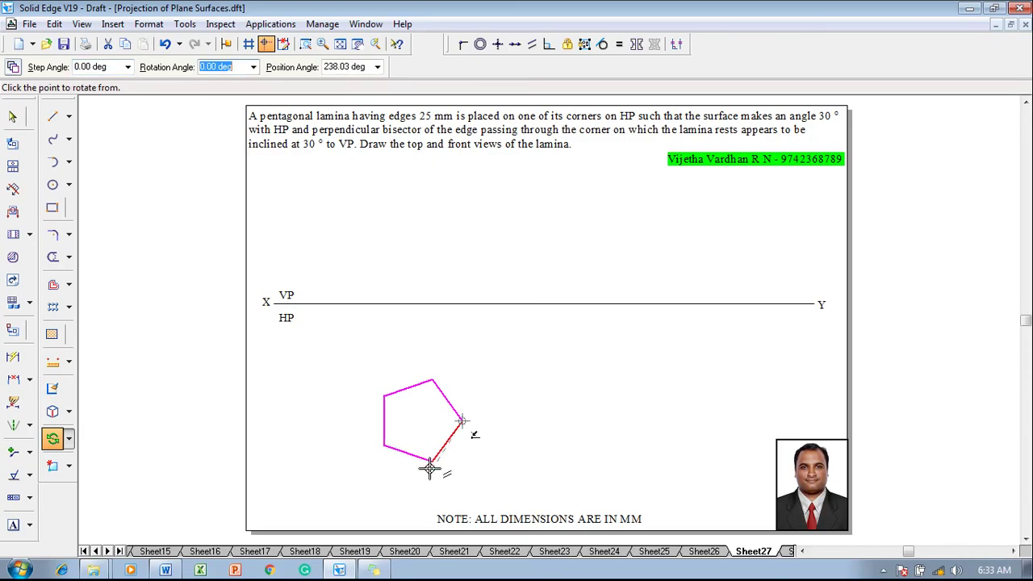
left_click(432, 463)
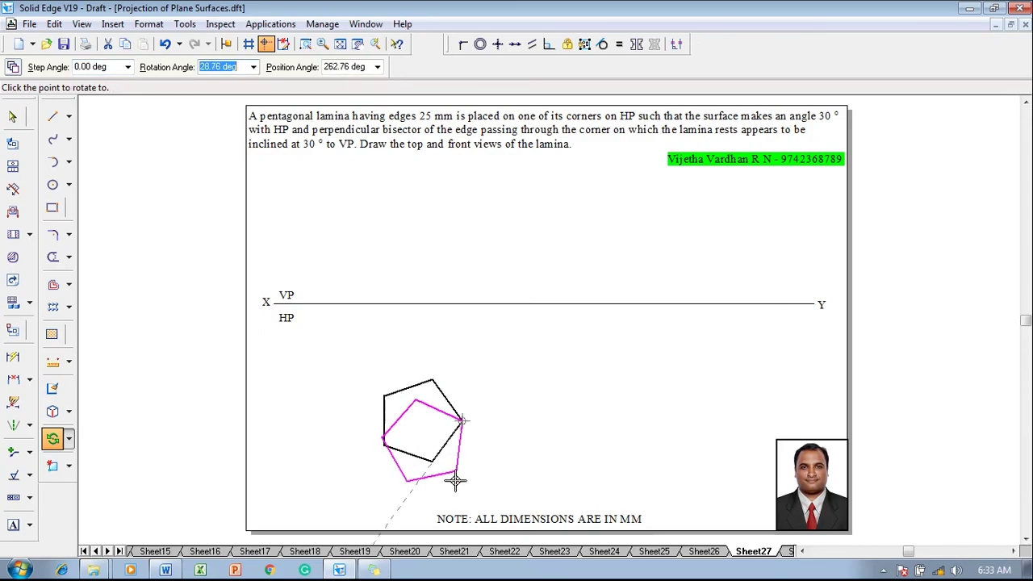
left_click(462, 485)
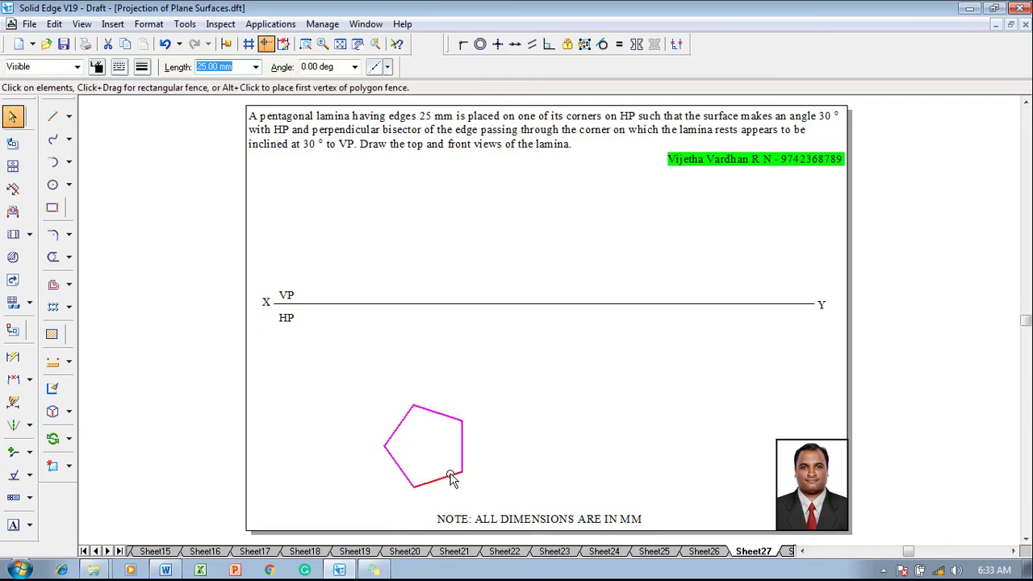
left_click_drag(450, 476, 402, 401)
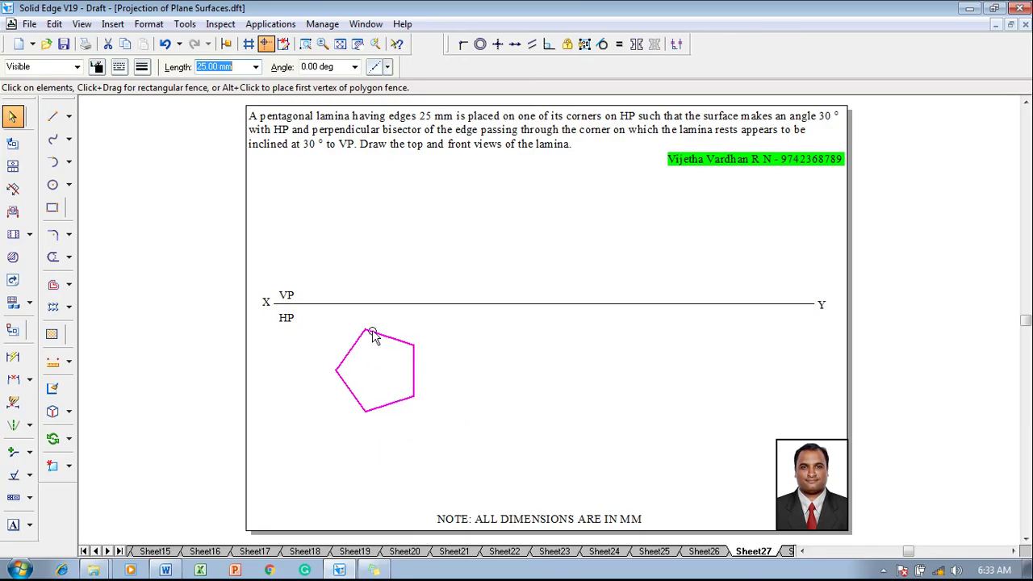
left_click(55, 117)
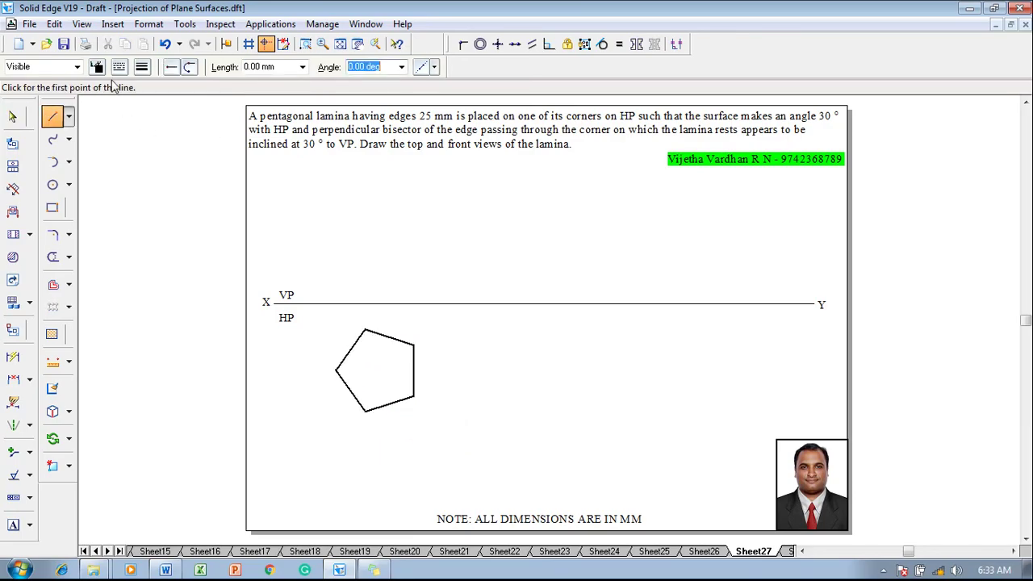
Draw vertical projectors from the left, bottom and lower-right pentagon corners up to XY.
left_click(141, 67)
left_click(167, 104)
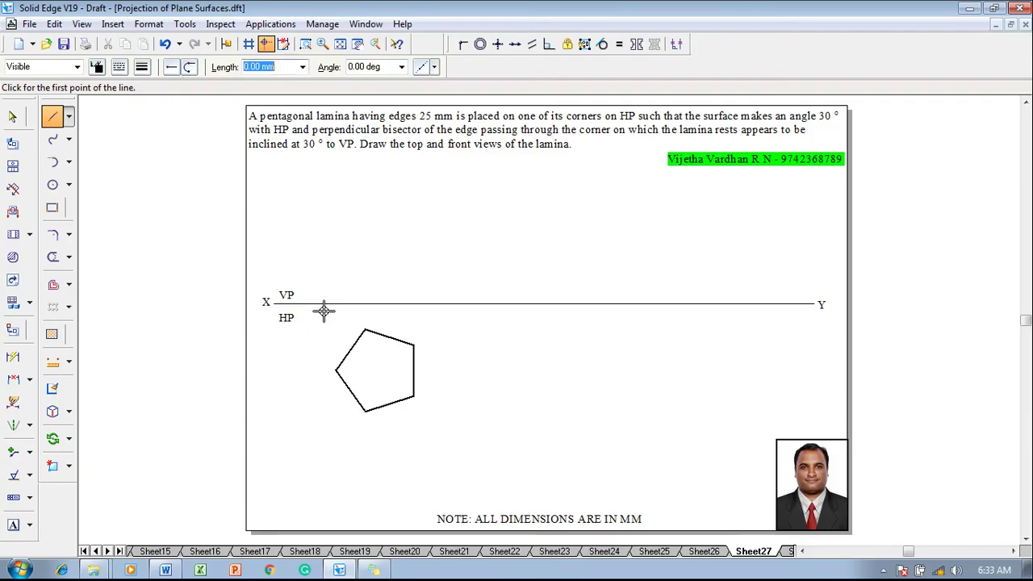
left_click(335, 369)
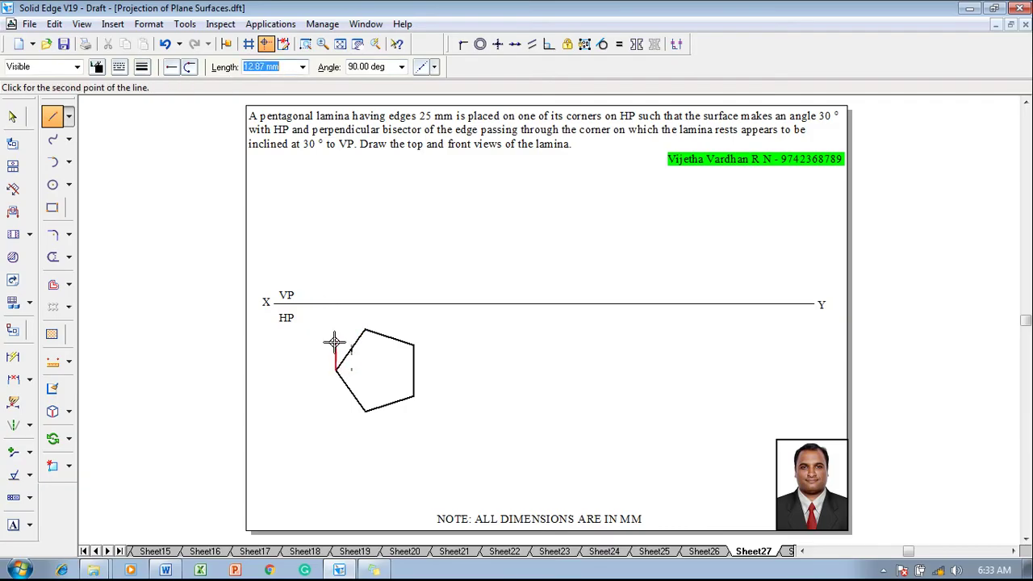
left_click(345, 304)
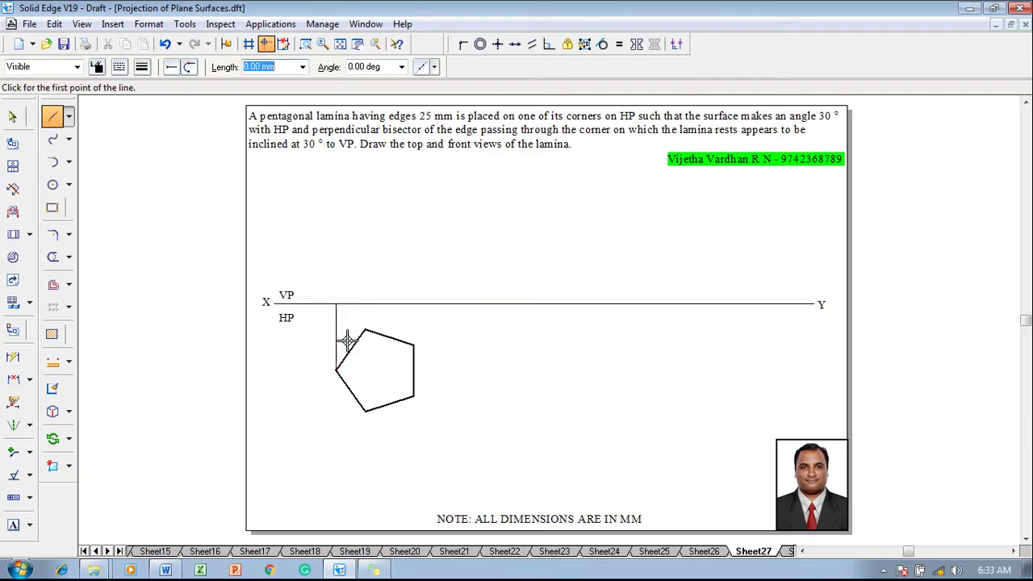
left_click(365, 410)
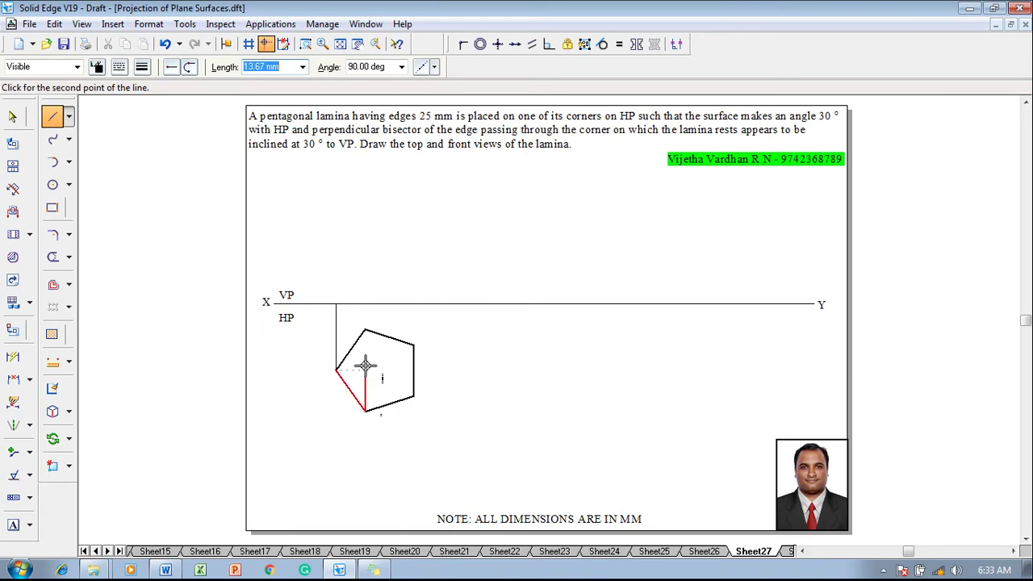
left_click(366, 304)
left_click(413, 395)
left_click(413, 304)
right_click(409, 274)
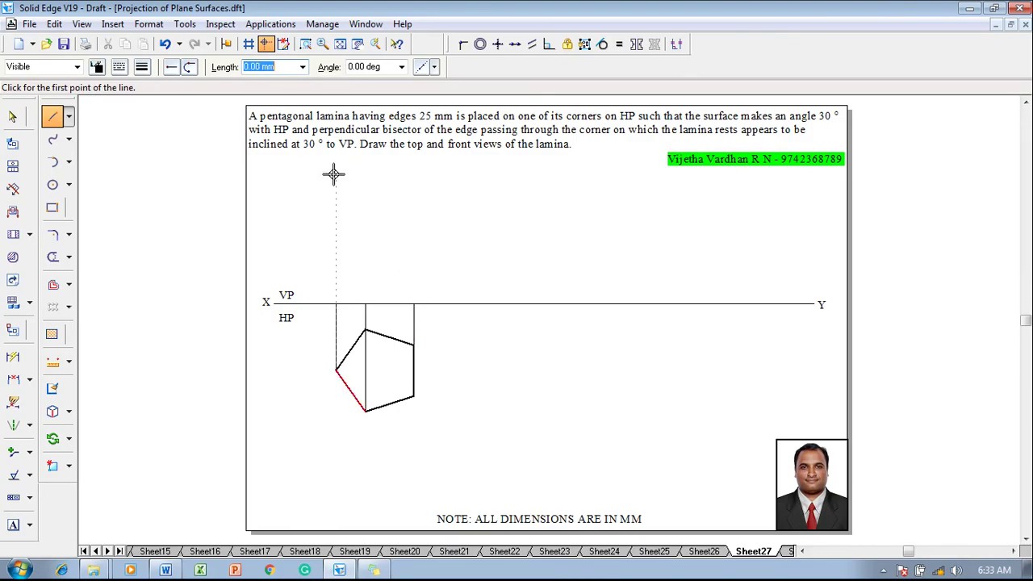
Trace the front-view line along XY at 0.50 mm width.
left_click(142, 67)
left_click(157, 123)
left_click(335, 304)
right_click(369, 313)
left_click(366, 305)
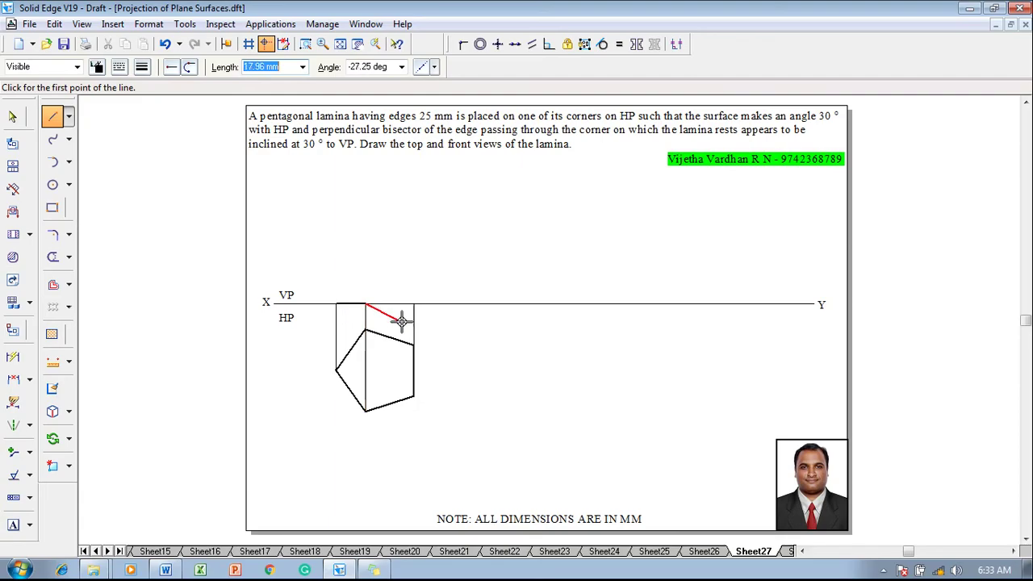
right_click(411, 307)
left_click(414, 304)
right_click(411, 262)
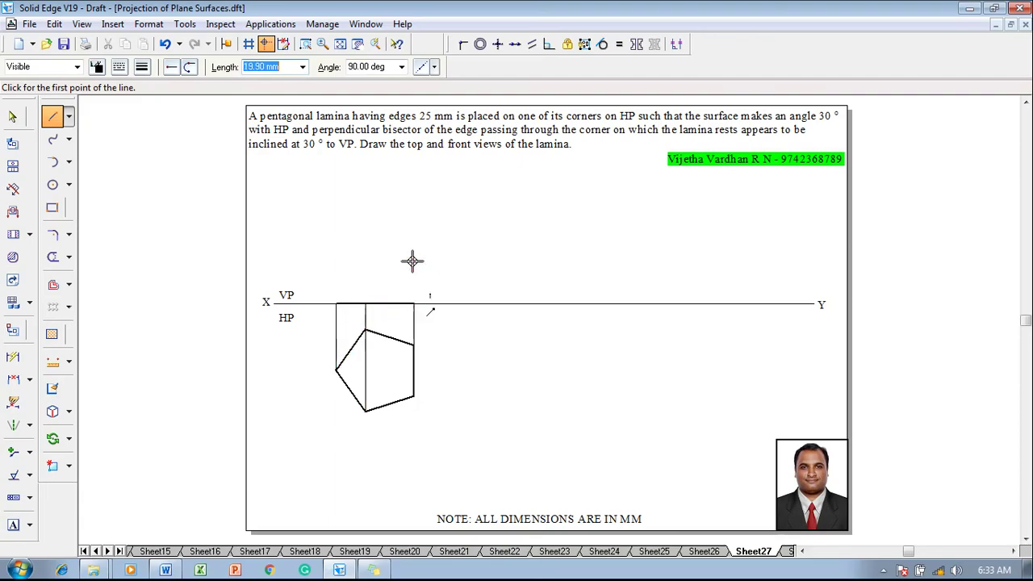
Dimension the pentagon's lower-left edge as 25.
left_click(13, 356)
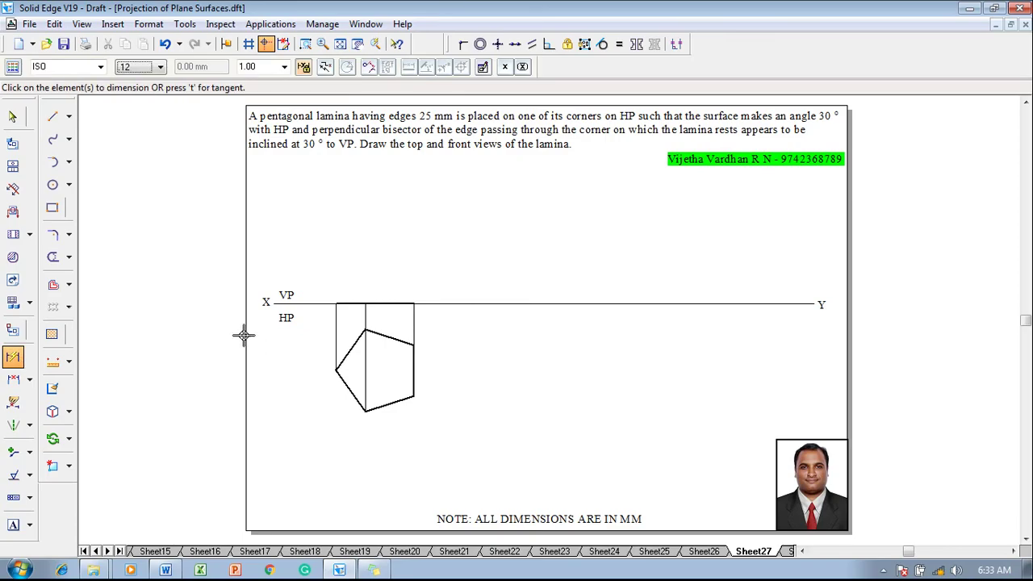
left_click(352, 390)
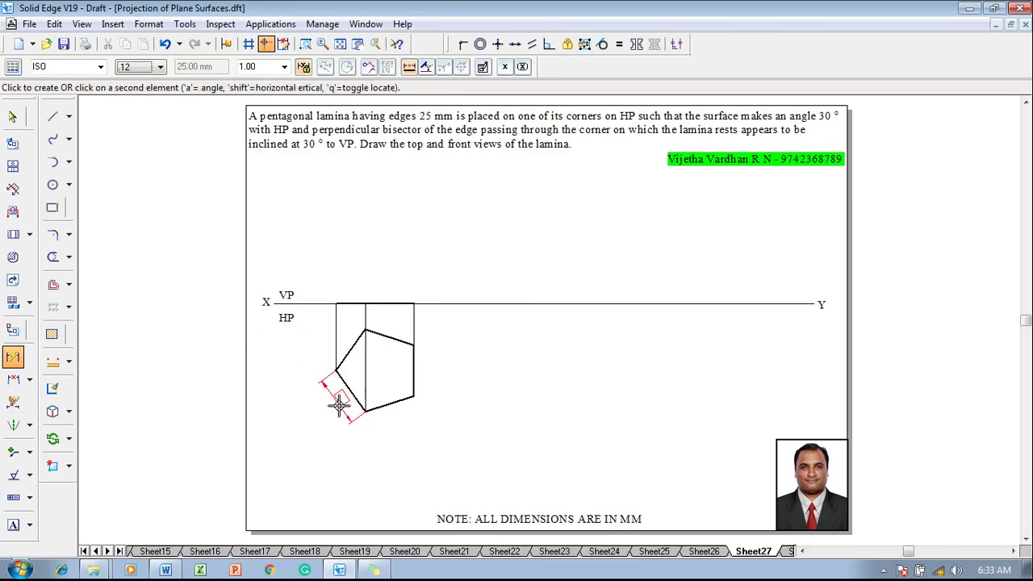
left_click(340, 405)
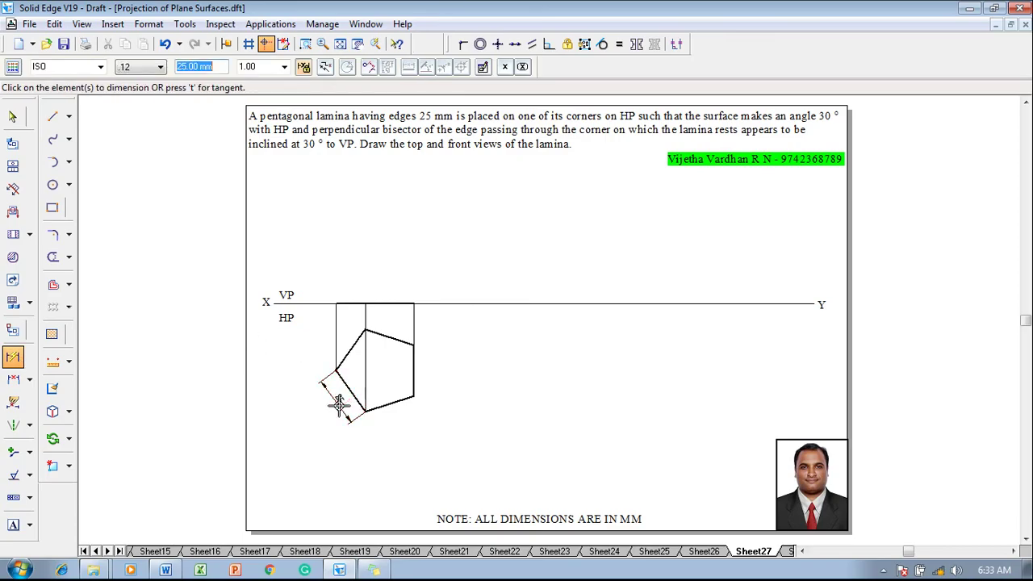
Label top-view corners a–e and front-view points a', b'(e'), c'(d').
left_click(13, 524)
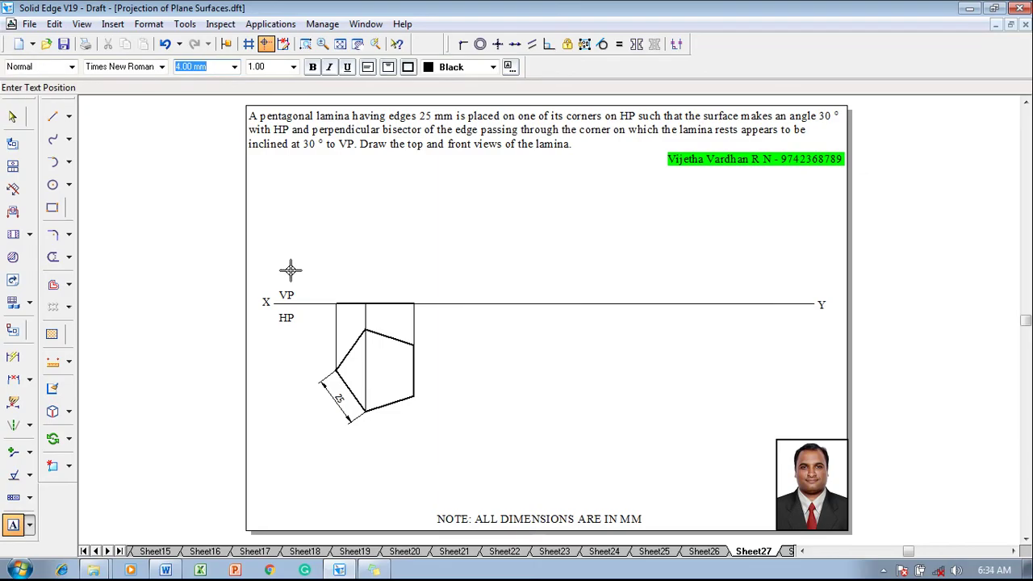
left_click(322, 357)
type("a")
left_click(366, 416)
type("b")
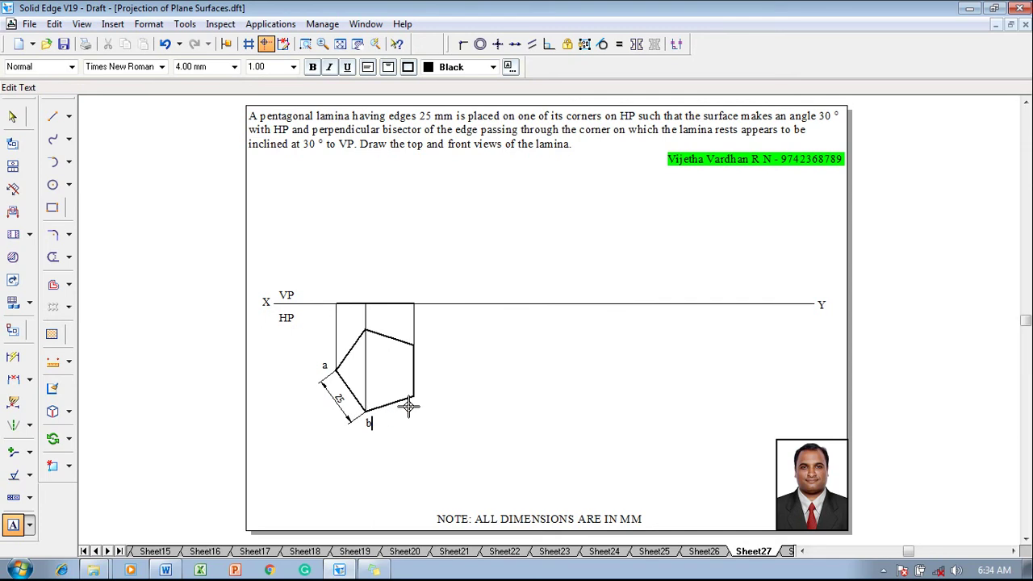
left_click(412, 401)
type("b")
left_click(332, 286)
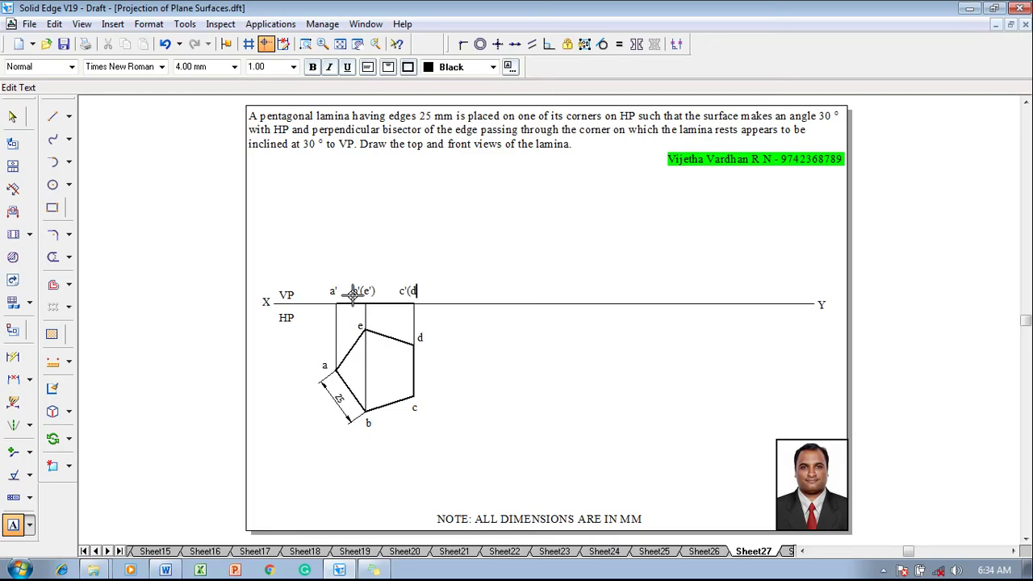
key("Escape")
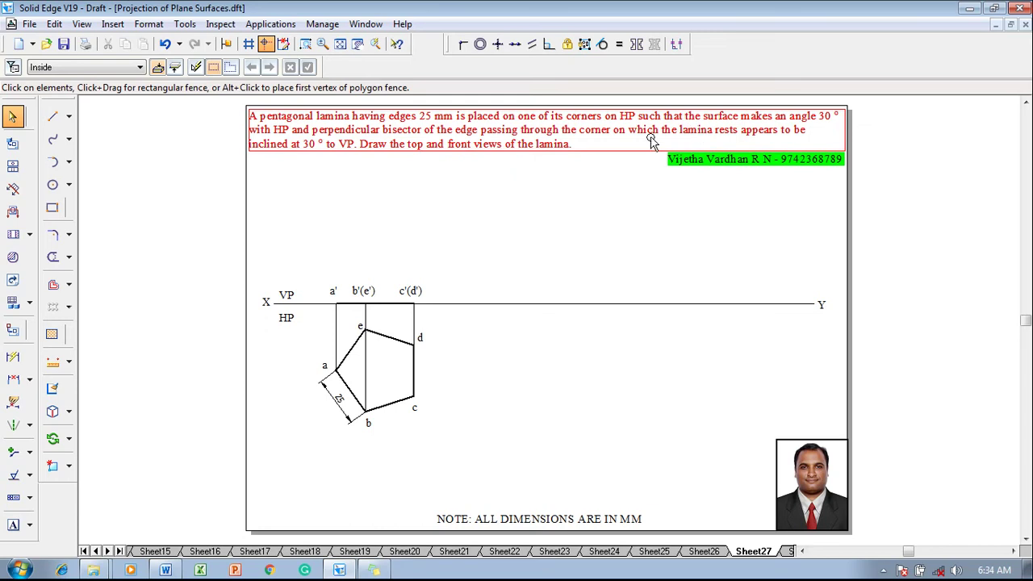
Copy the labelled front-view line farther right along XY from base point a'.
left_click_drag(318, 254, 441, 336)
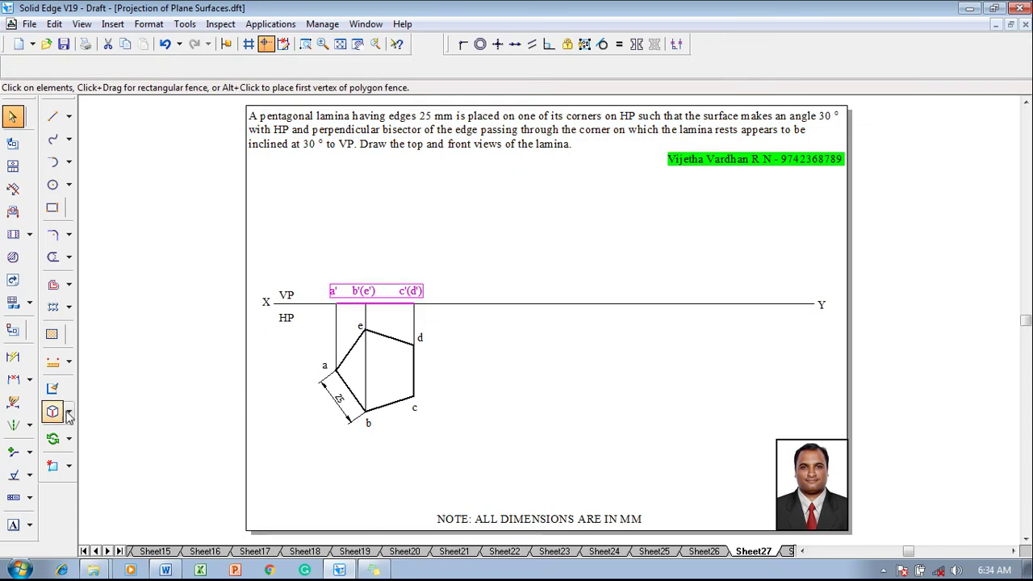
left_click(69, 438)
left_click(105, 436)
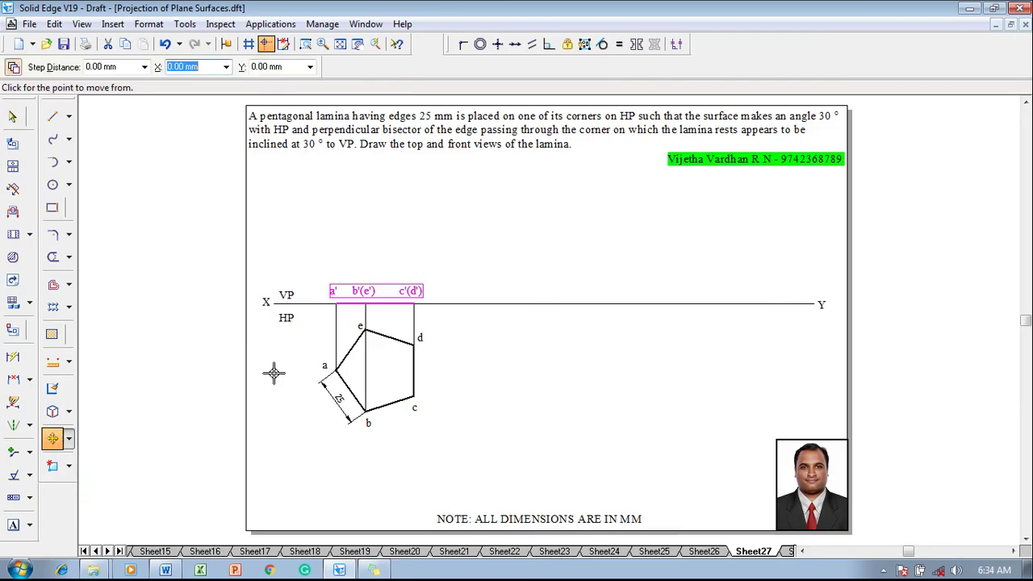
left_click(336, 303)
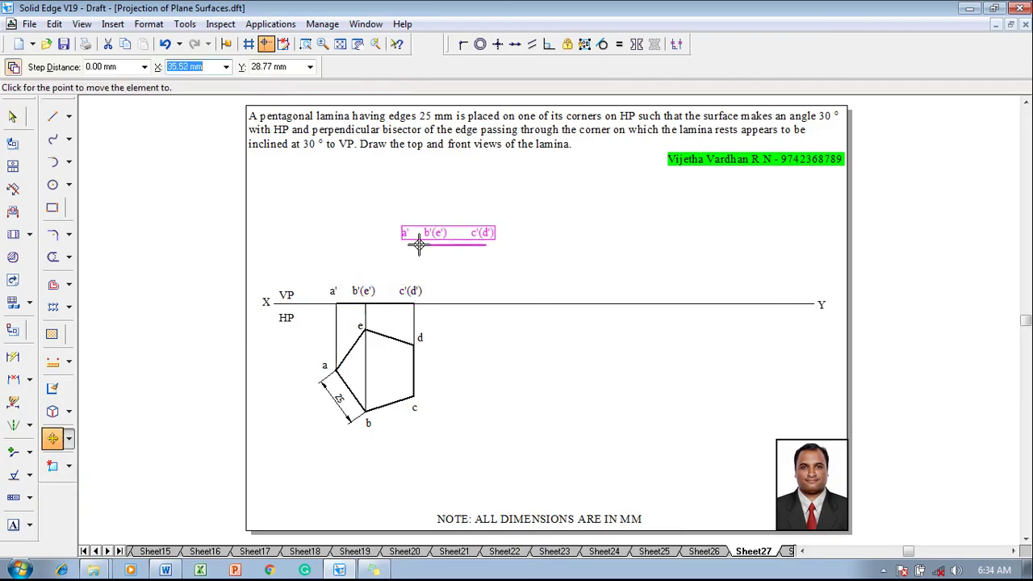
left_click(486, 305)
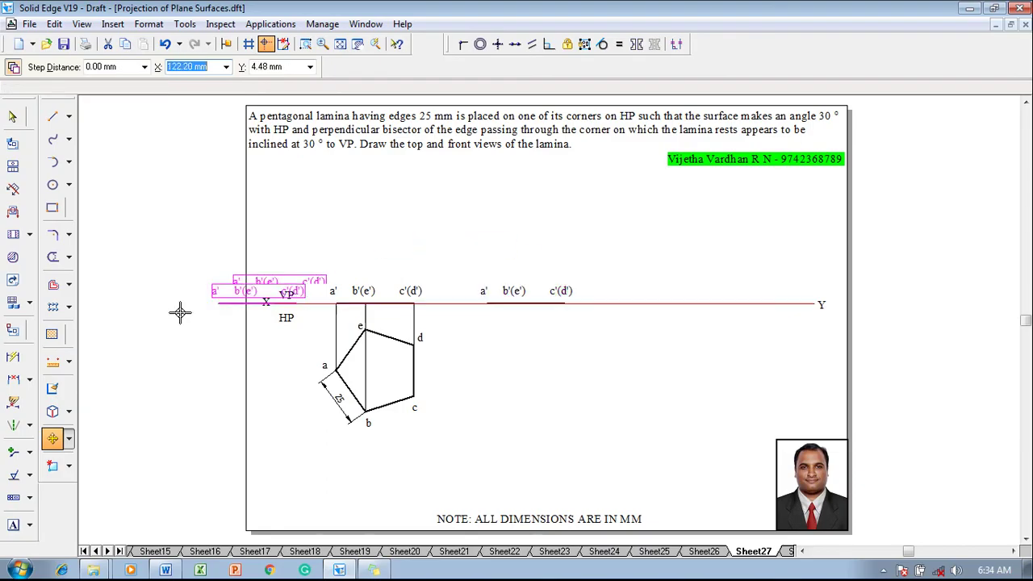
Rotate the copied front view 30° upward about the new a'.
left_click(70, 438)
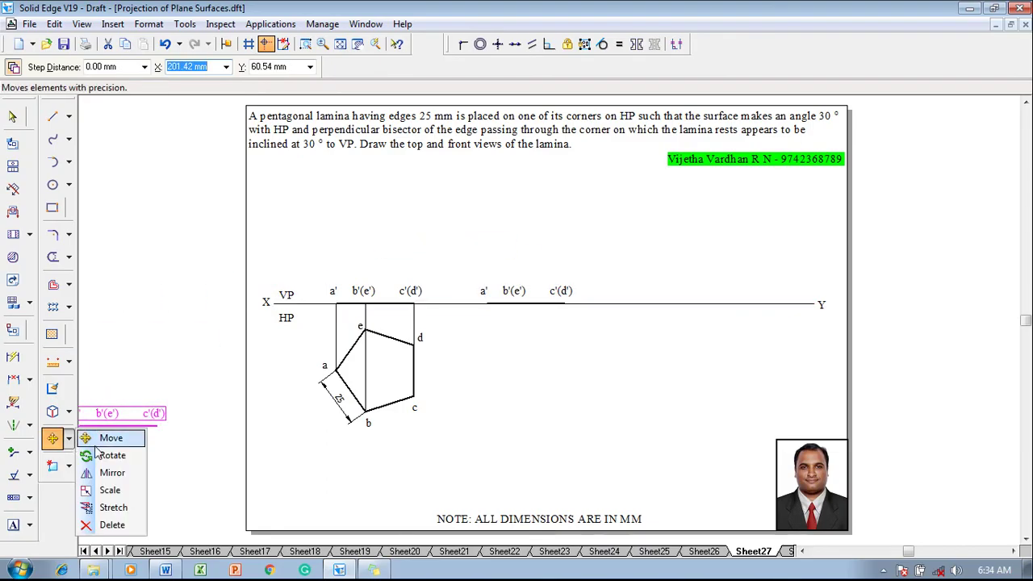
left_click(108, 455)
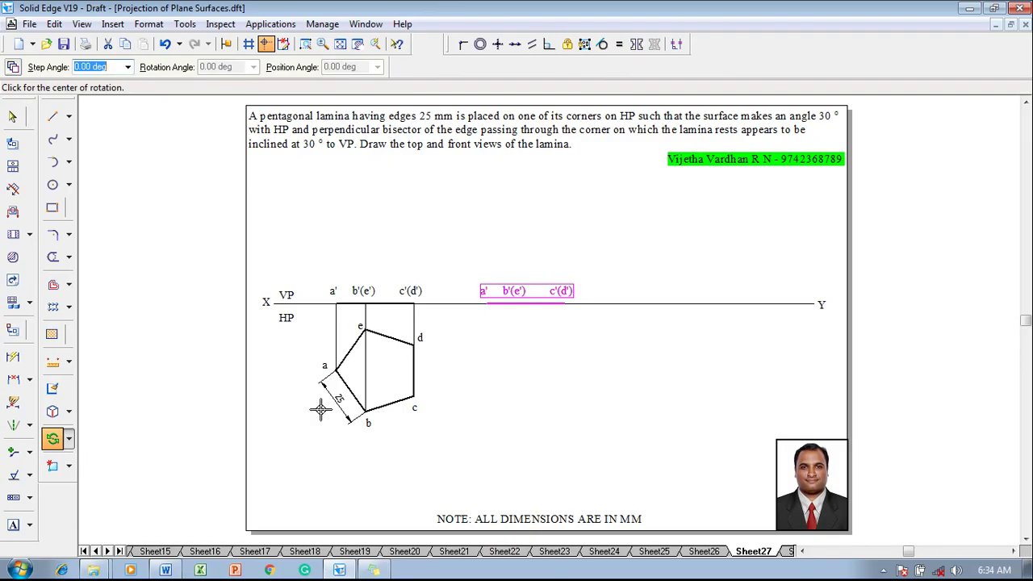
left_click(486, 304)
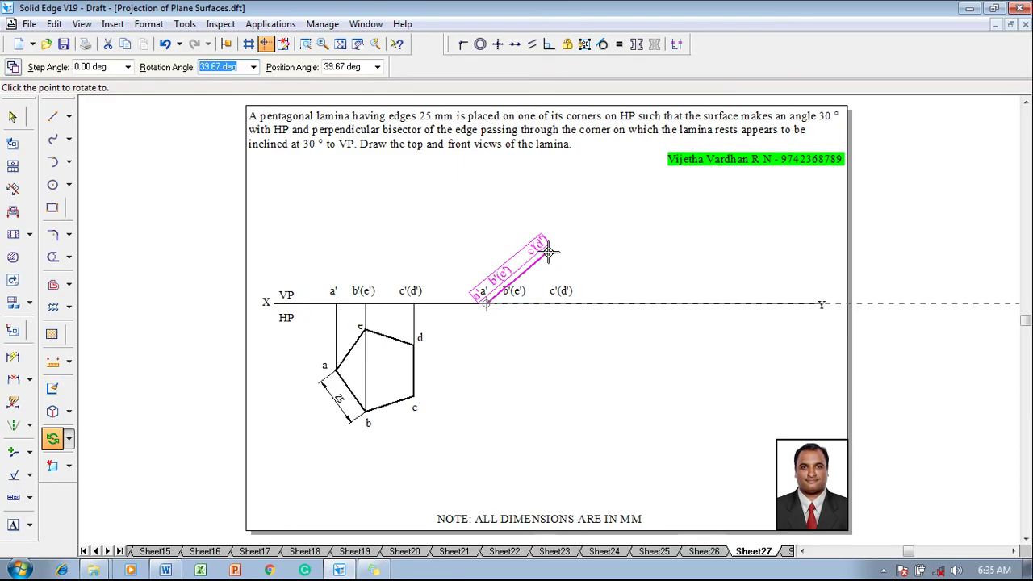
type("30")
key("Return")
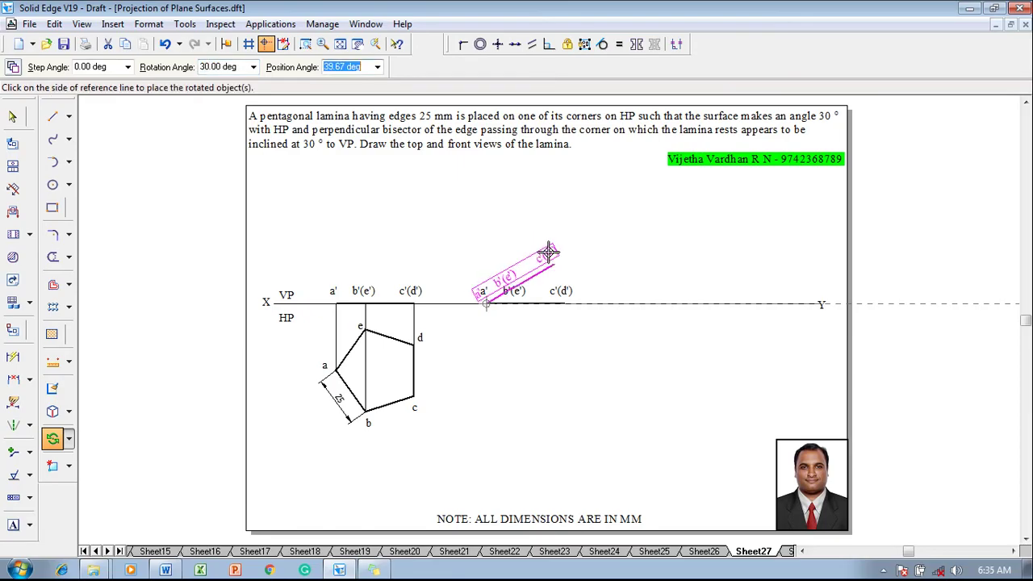
left_click(583, 225)
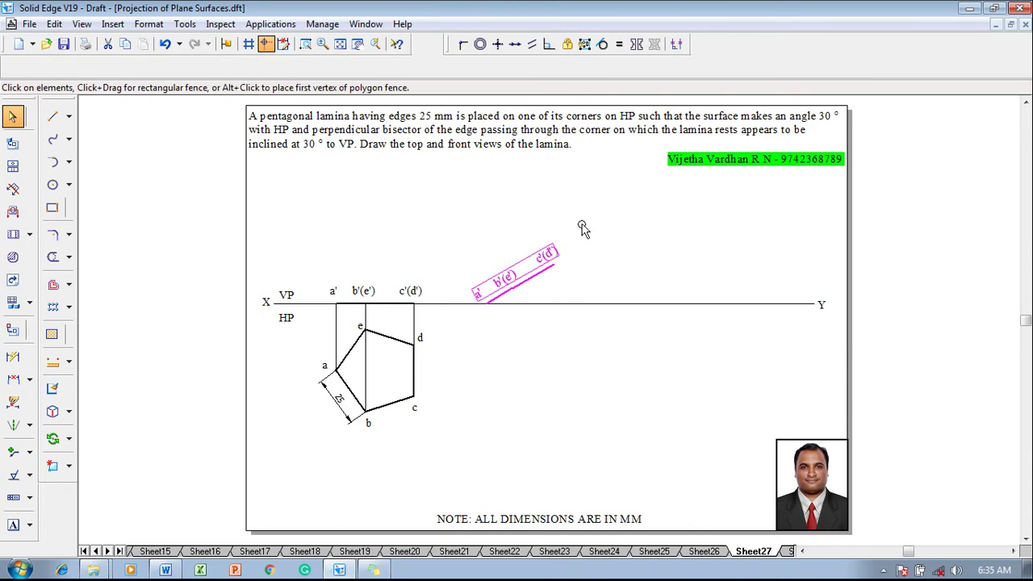
left_click(536, 346)
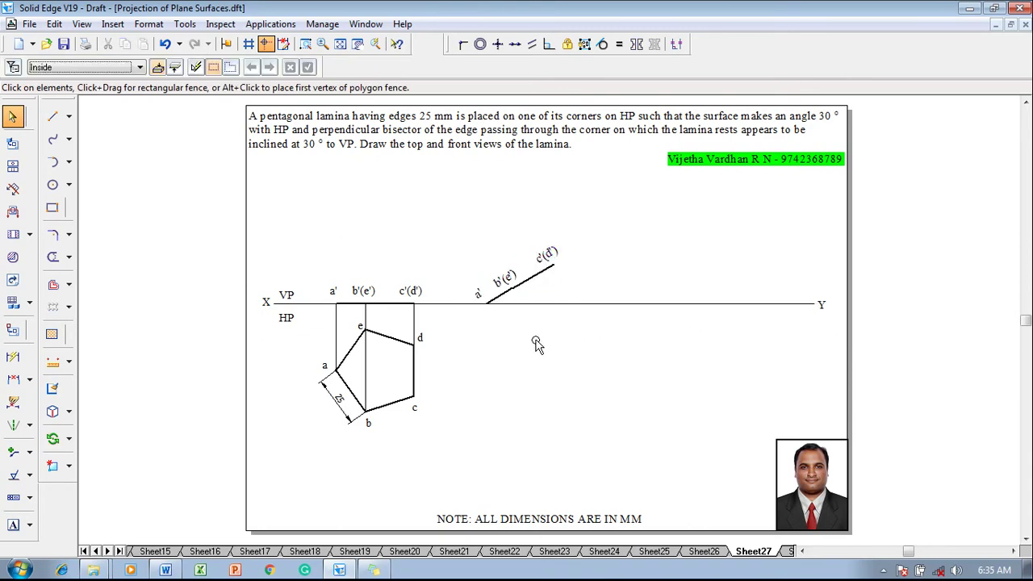
Add a 30° angle dimension between the inclined a'c' line and XY.
left_click(30, 383)
left_click(74, 395)
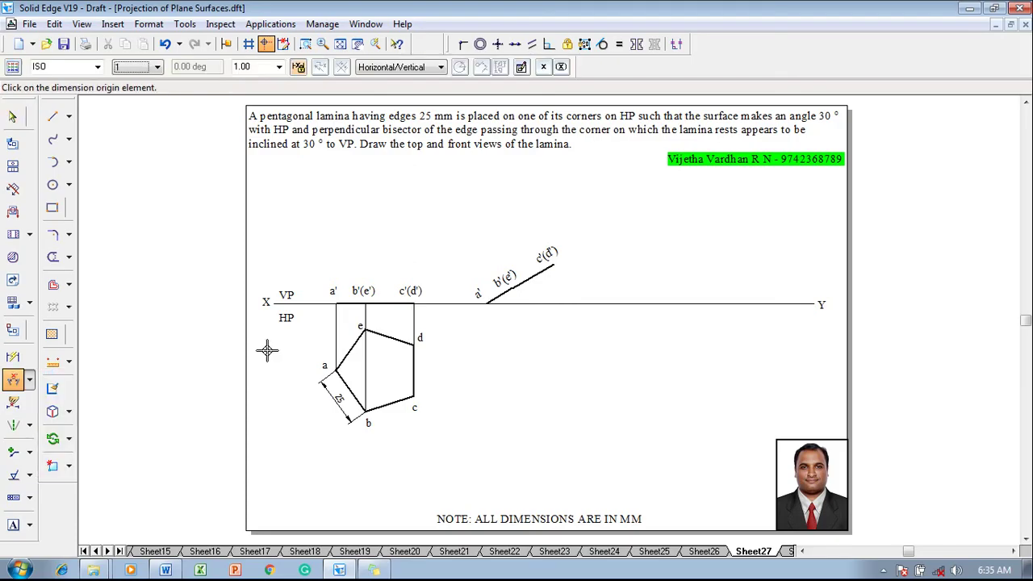
left_click(523, 278)
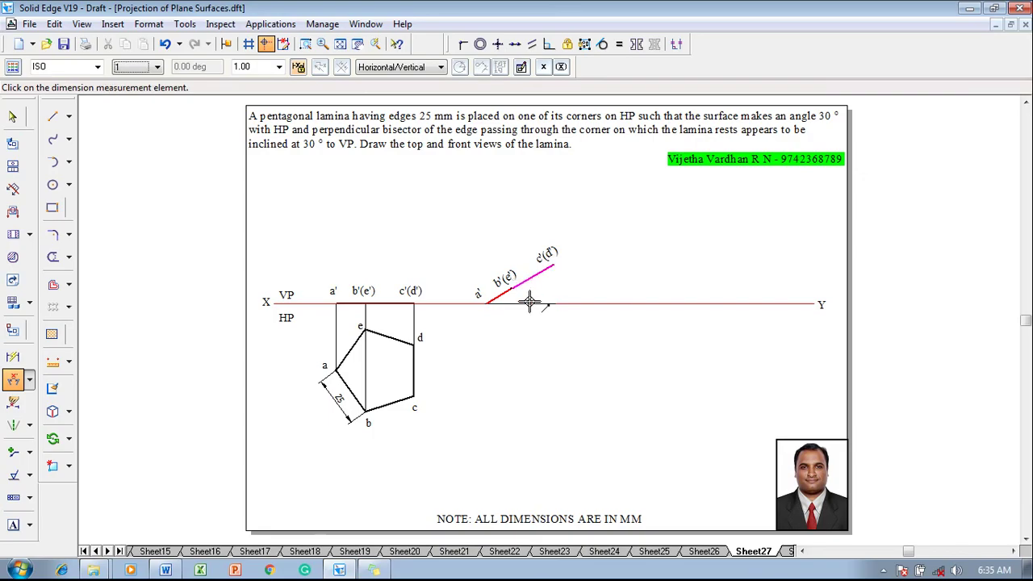
left_click(532, 303)
left_click(537, 292)
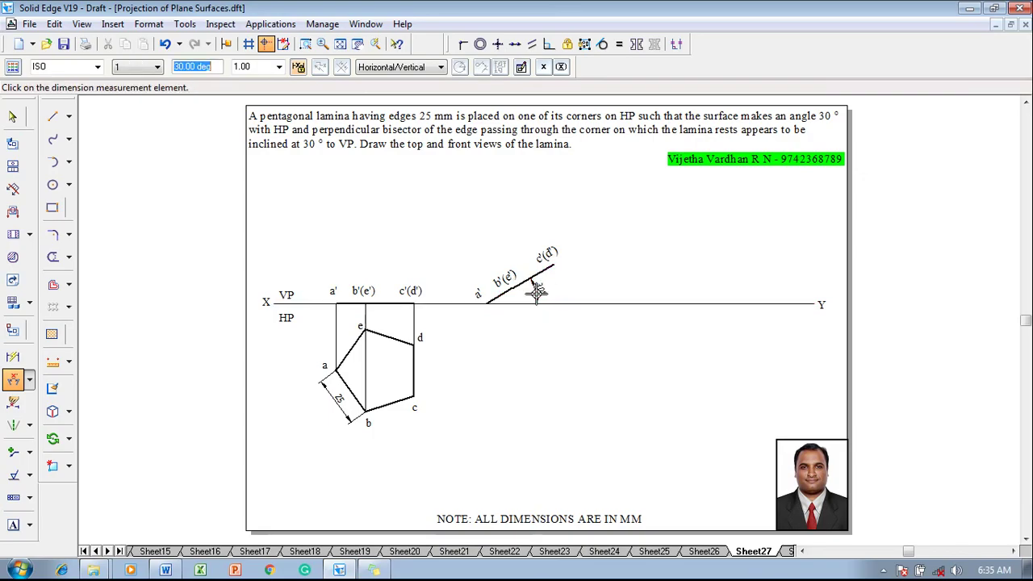
left_click(53, 116)
Draw projectors below c'(d') meeting horizontal lines from corners c and d.
left_click(142, 67)
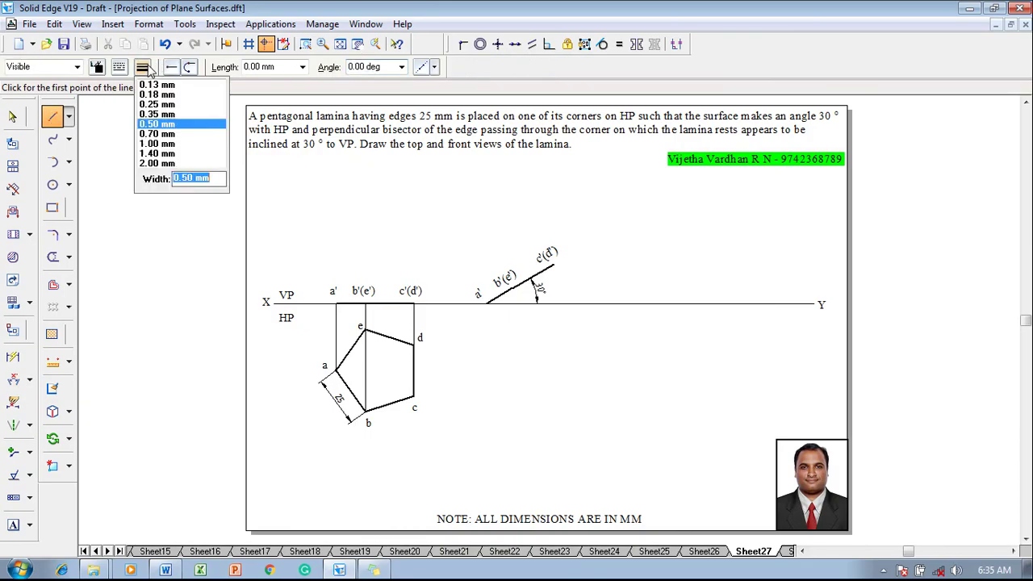
left_click(178, 127)
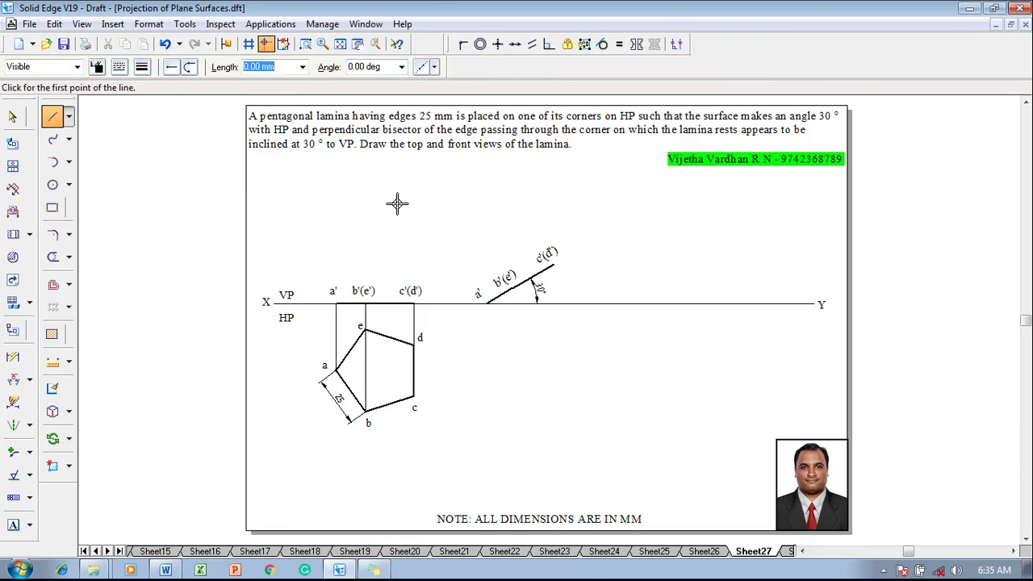
left_click(553, 266)
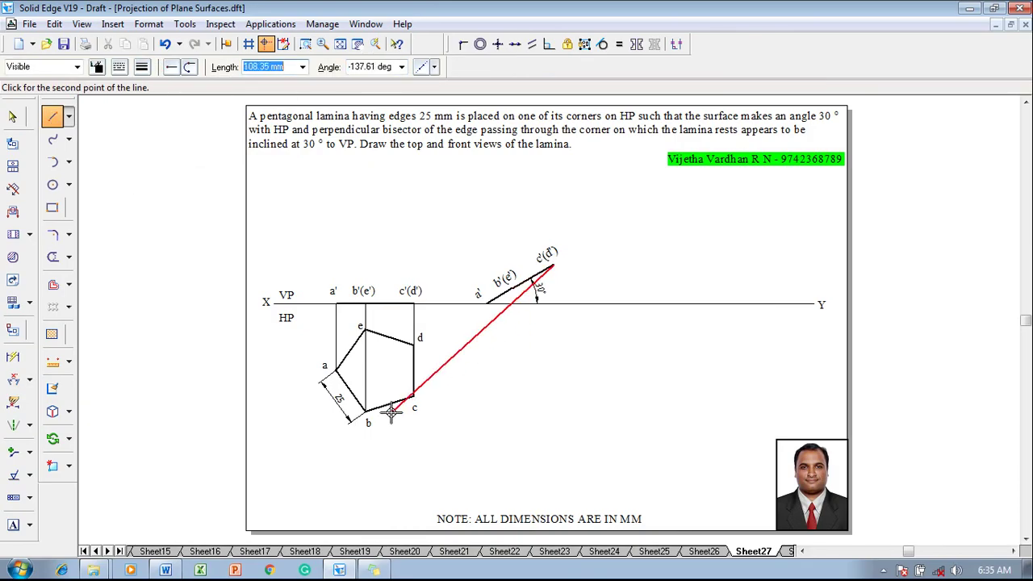
left_click(554, 396)
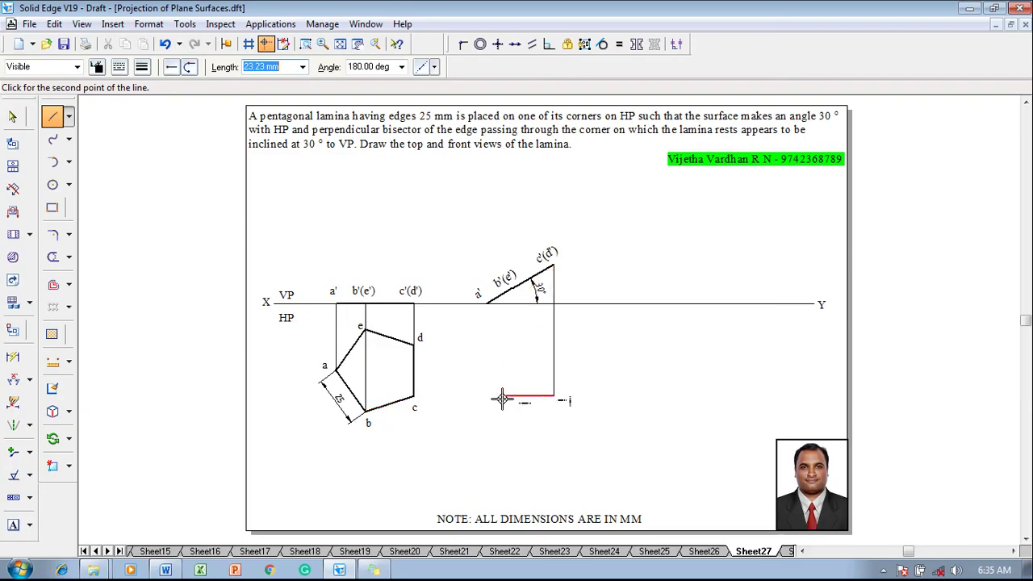
left_click(416, 392)
right_click(438, 367)
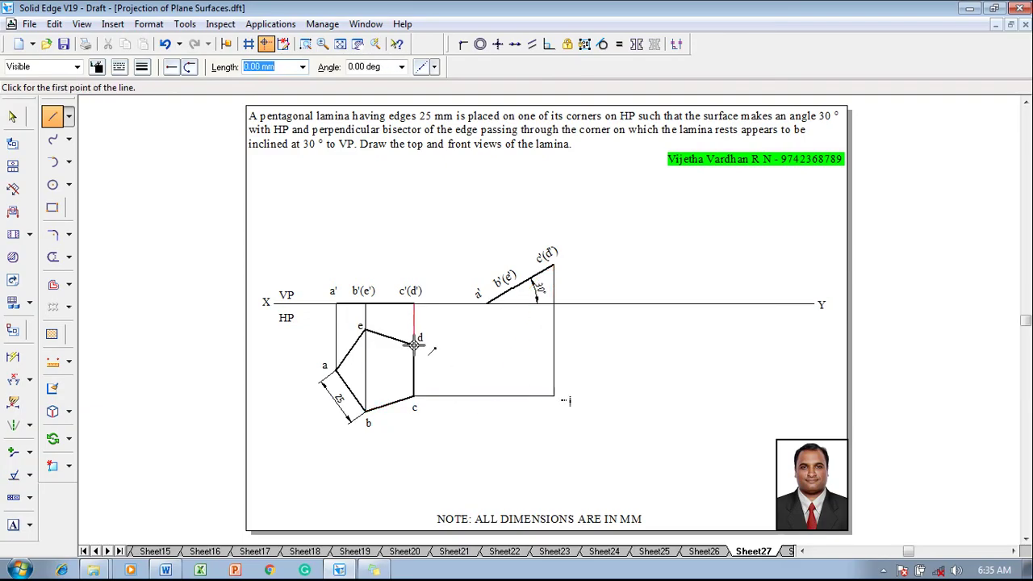
left_click(414, 343)
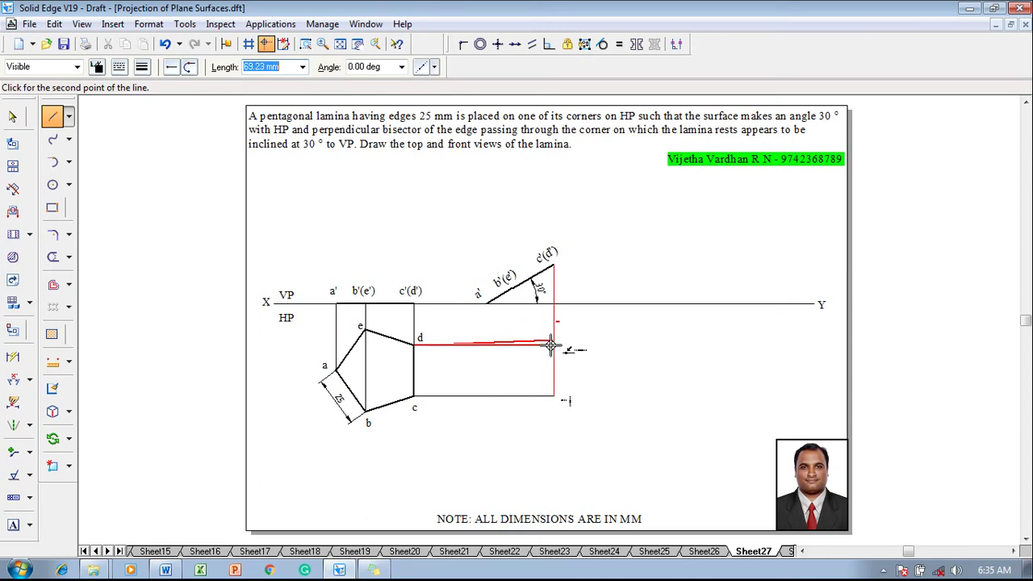
left_click(554, 345)
right_click(565, 326)
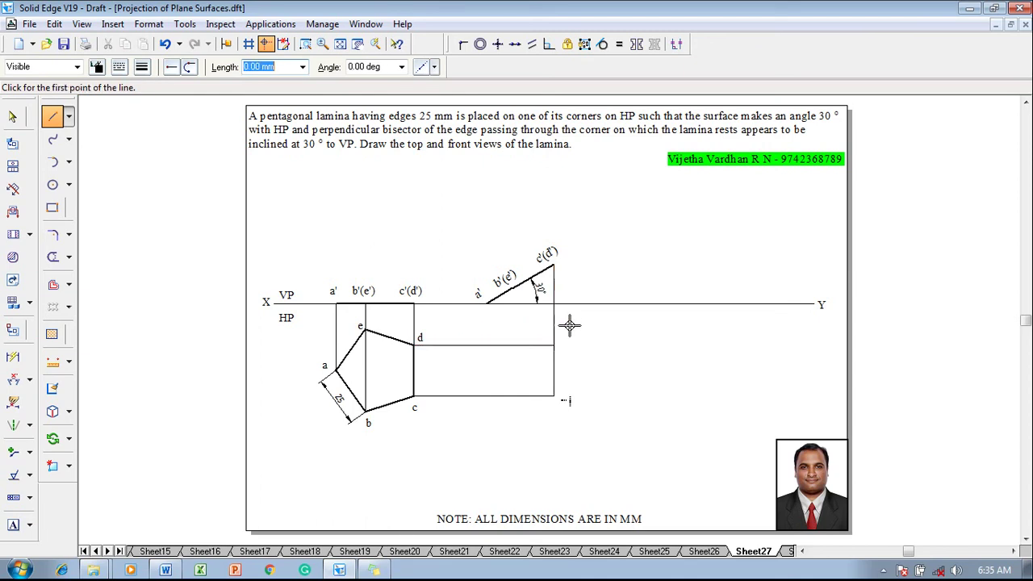
Draw projectors below b'(e') and a' meeting horizontal lines from corners b, e and a.
left_click(511, 289)
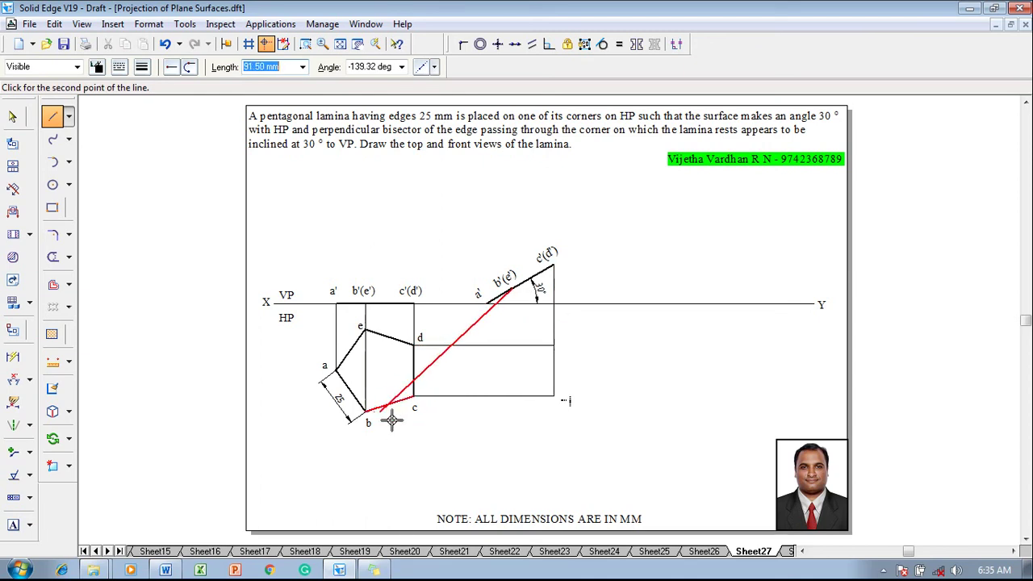
left_click(511, 411)
left_click(367, 412)
left_click(363, 327)
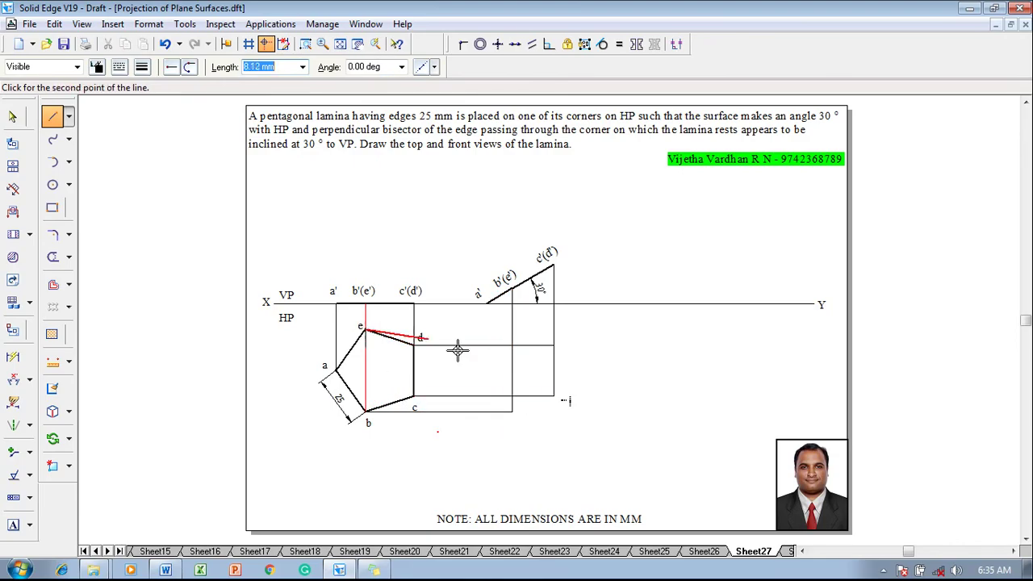
left_click(512, 329)
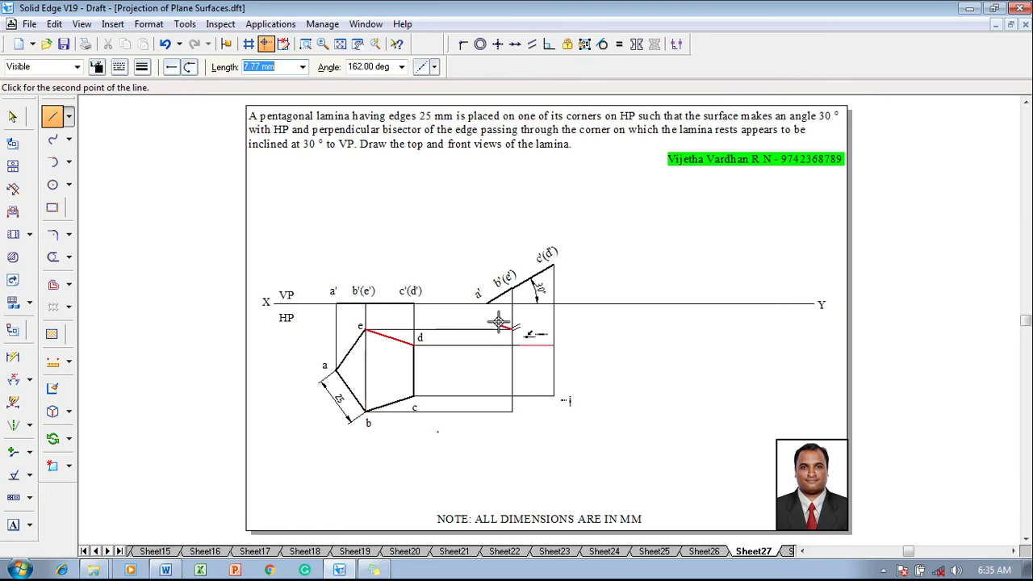
left_click(486, 305)
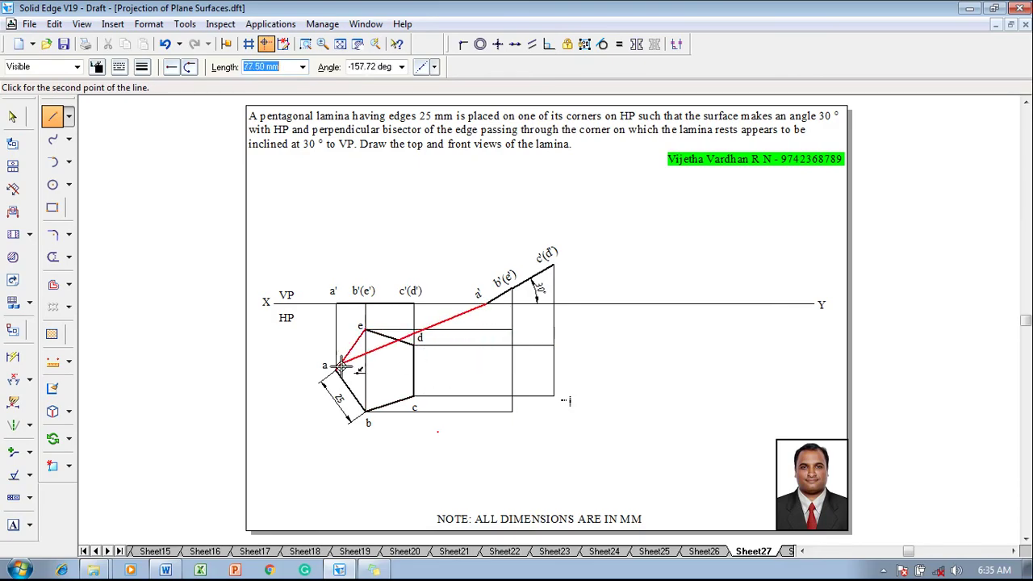
left_click(486, 370)
left_click(335, 371)
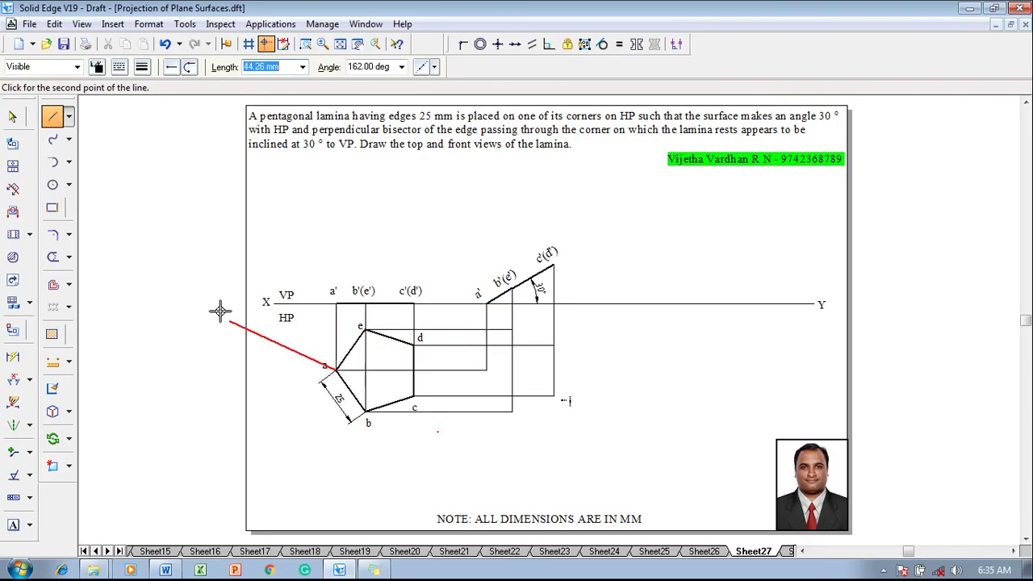
left_click(13, 527)
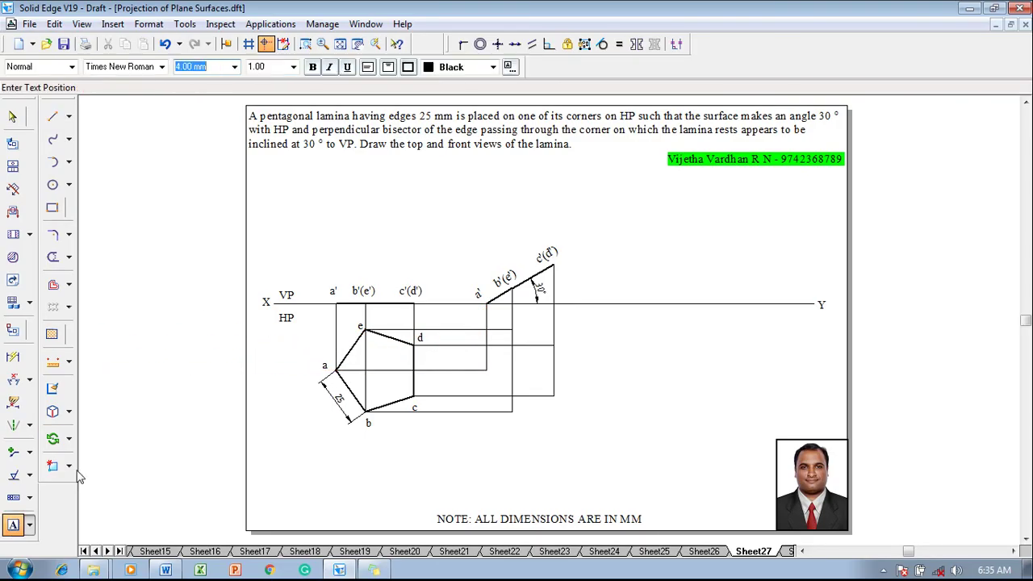
Label the new projector intersections a, b, c, d and e.
left_click(477, 356)
left_click(510, 419)
type("b")
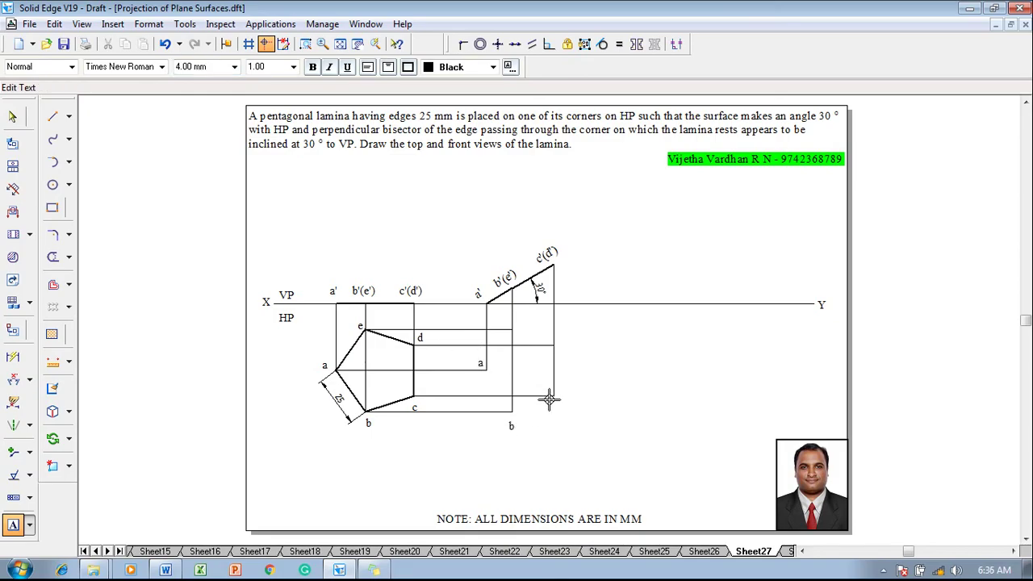
left_click(548, 399)
type("c")
Outline the new top view a–b–c–d–e–a with 0.50 mm lines.
left_click(52, 116)
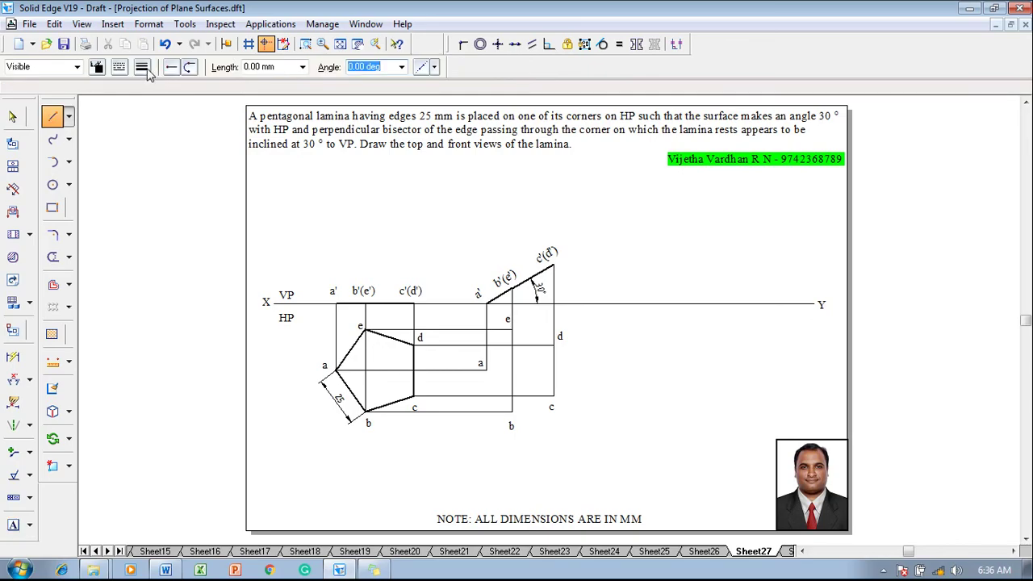
left_click(147, 69)
left_click(158, 124)
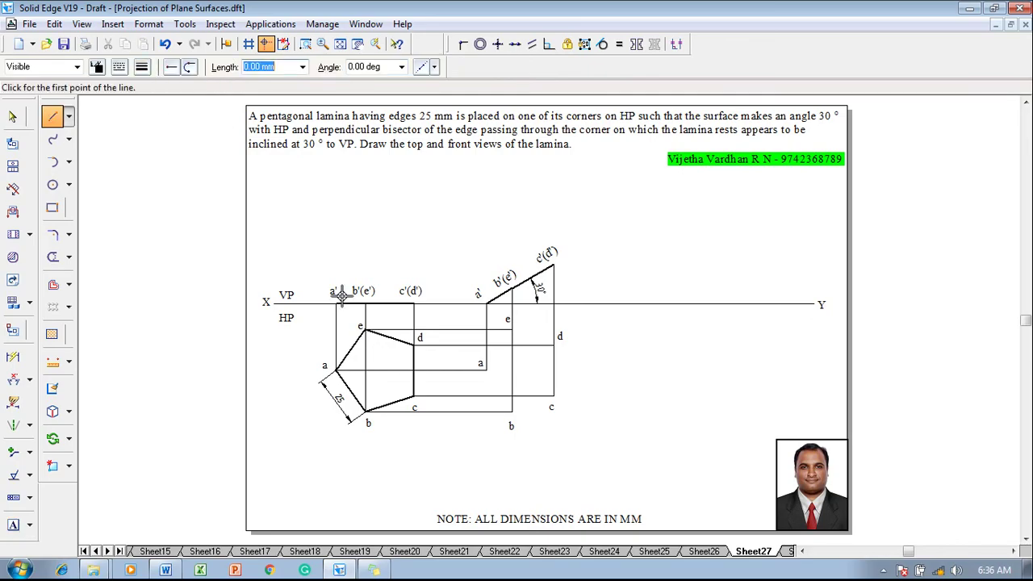
left_click(488, 370)
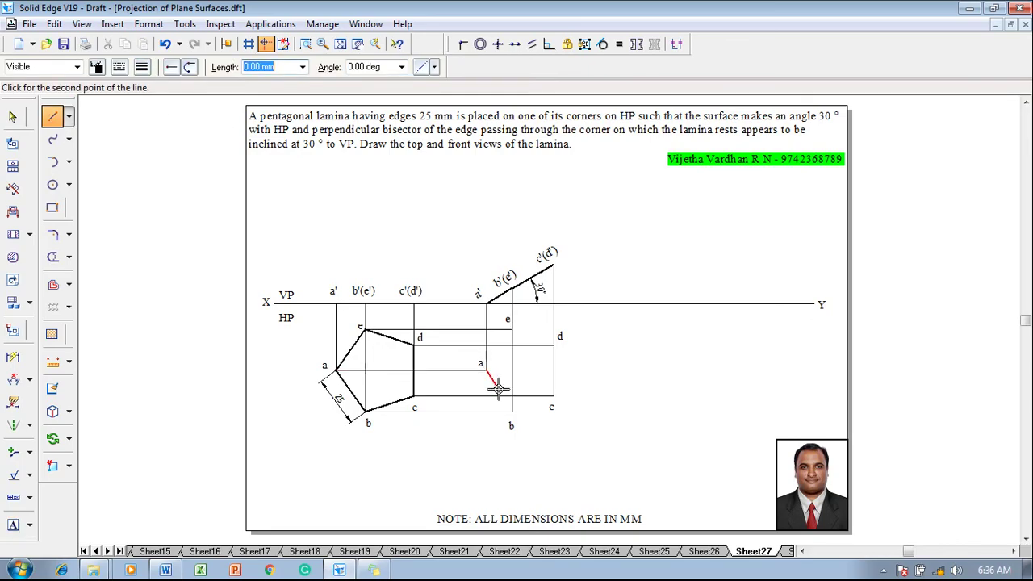
left_click(512, 411)
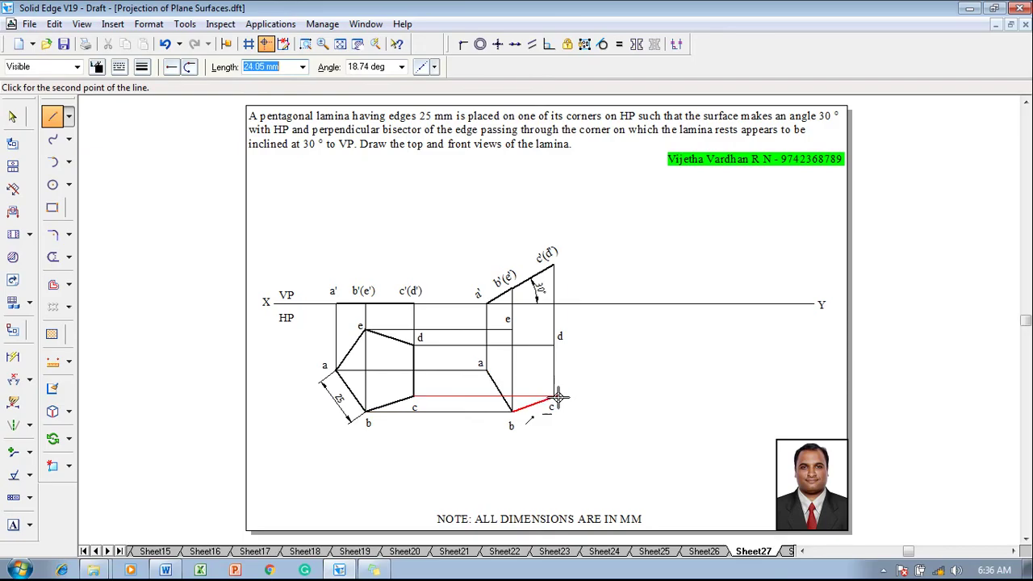
left_click(554, 396)
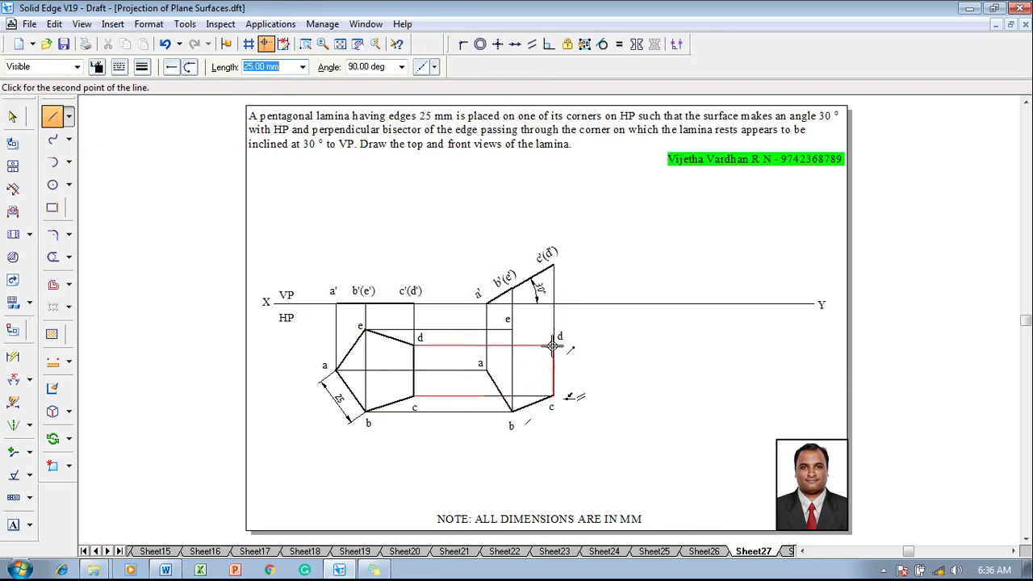
left_click(553, 345)
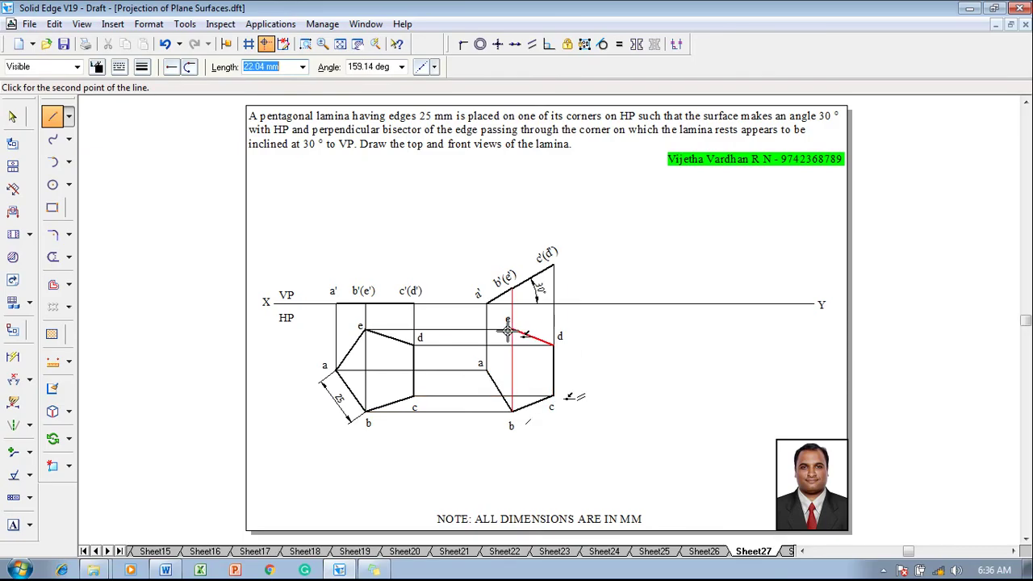
left_click(512, 330)
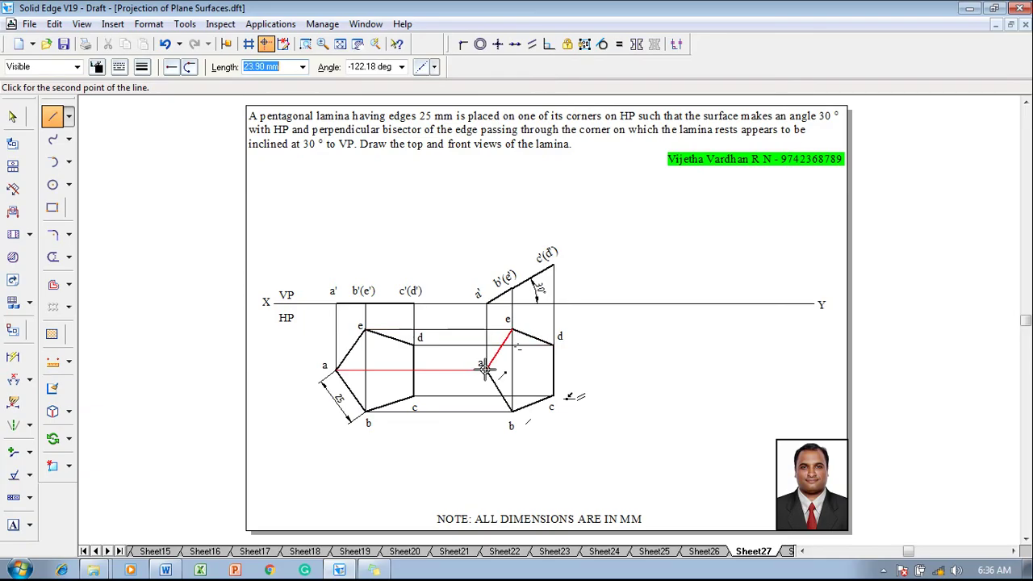
left_click(487, 370)
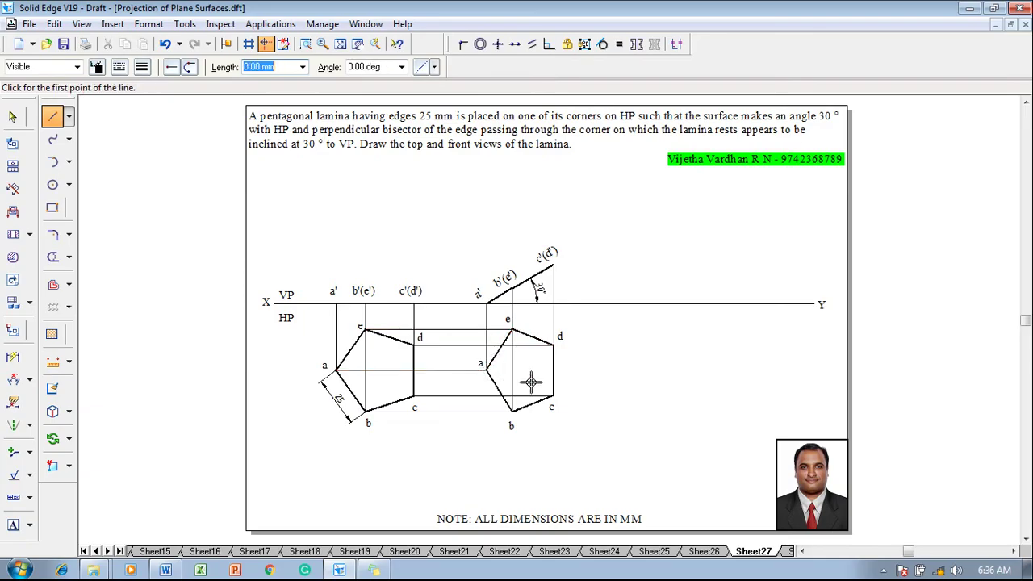